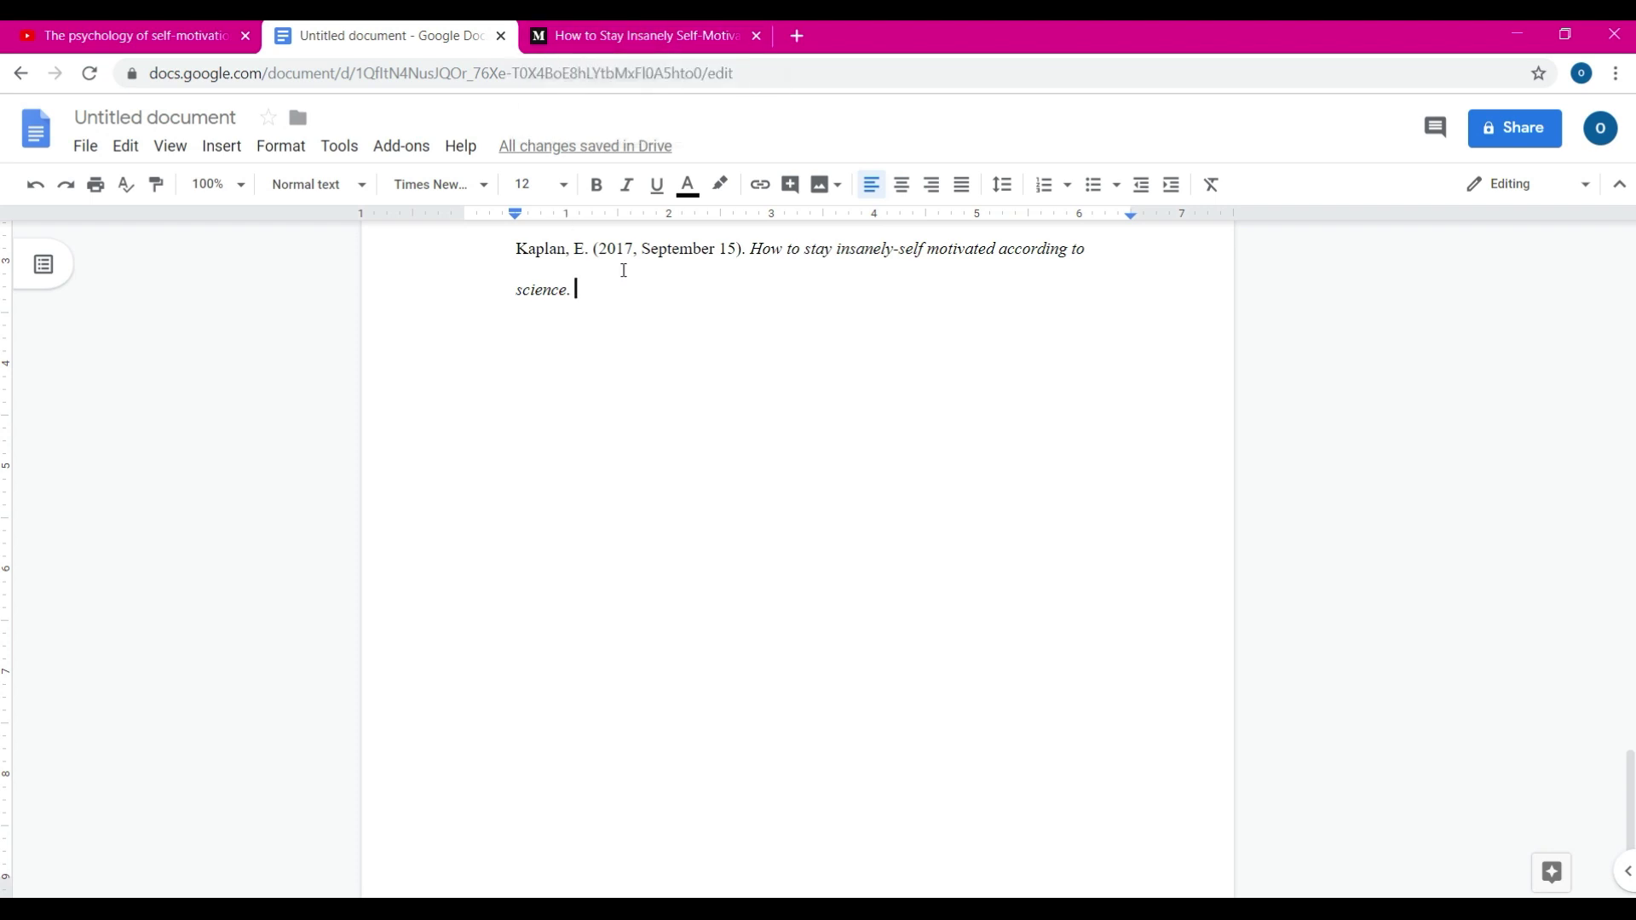
pyautogui.moveTo(616, 305); pyautogui.dragTo(505, 268)
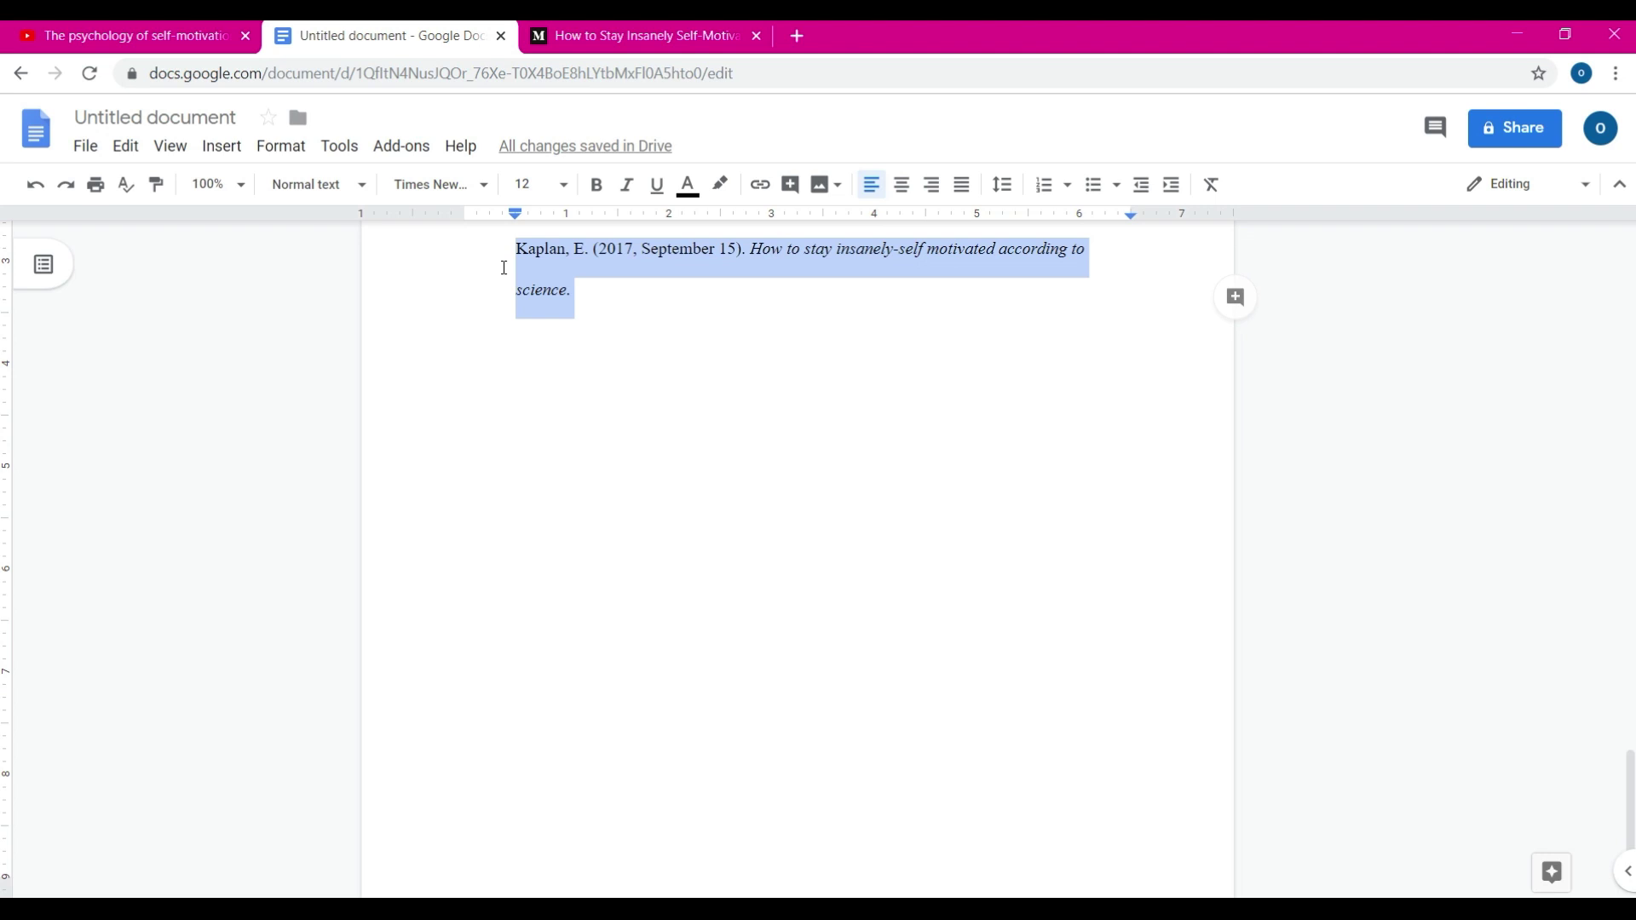
pyautogui.press('BackSpace')
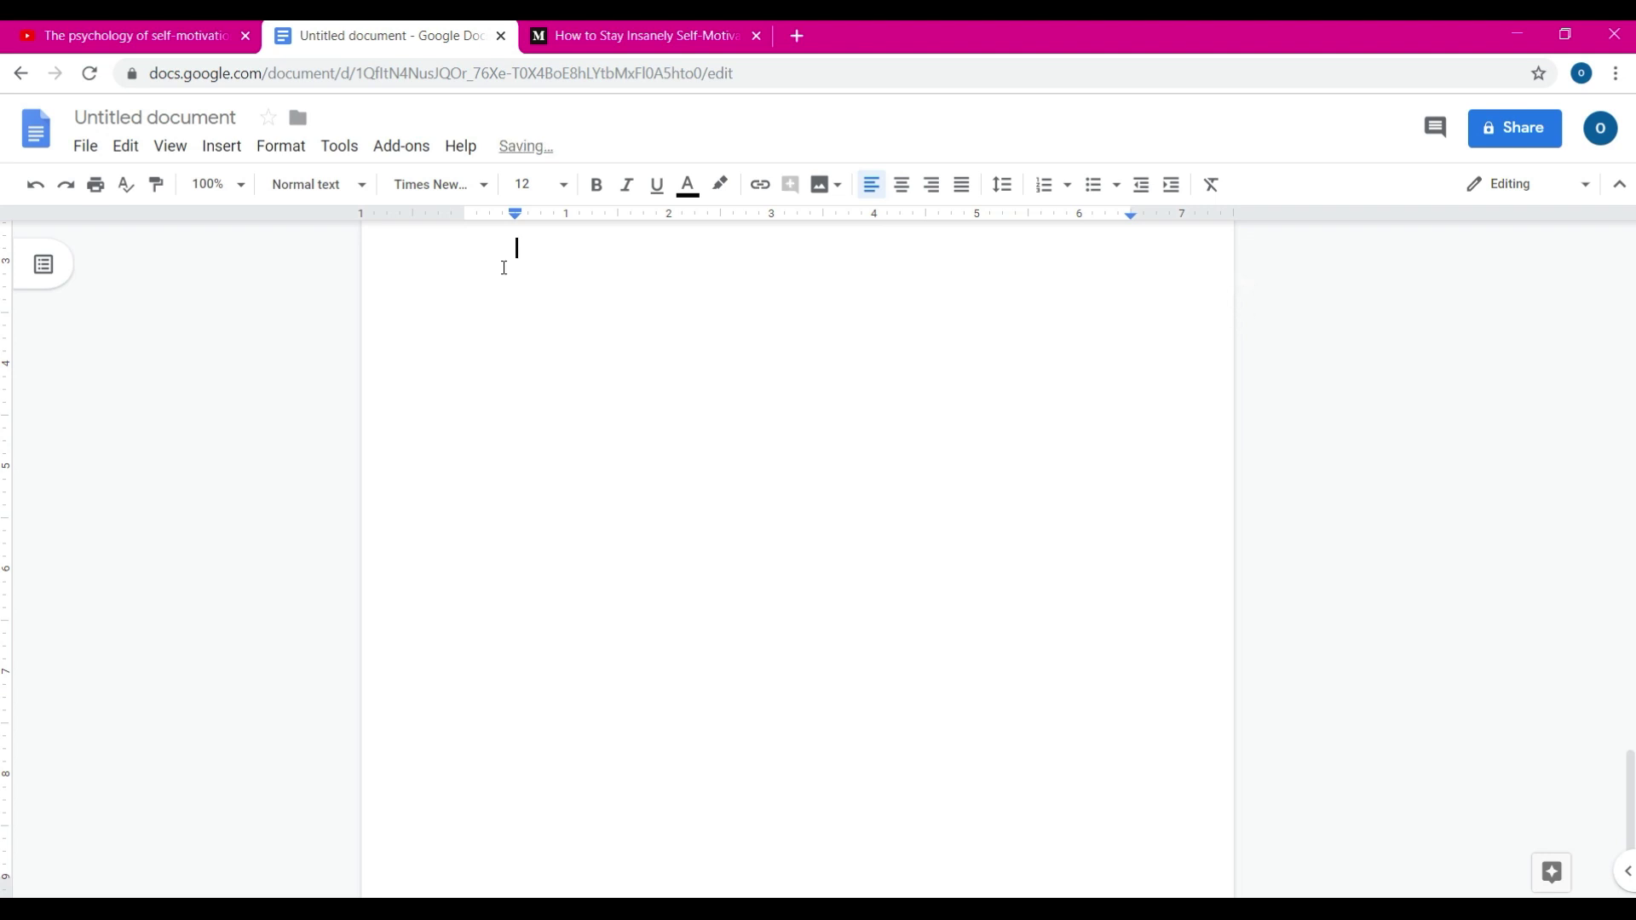
pyautogui.write('Kaplan, E. (2017, Sep')
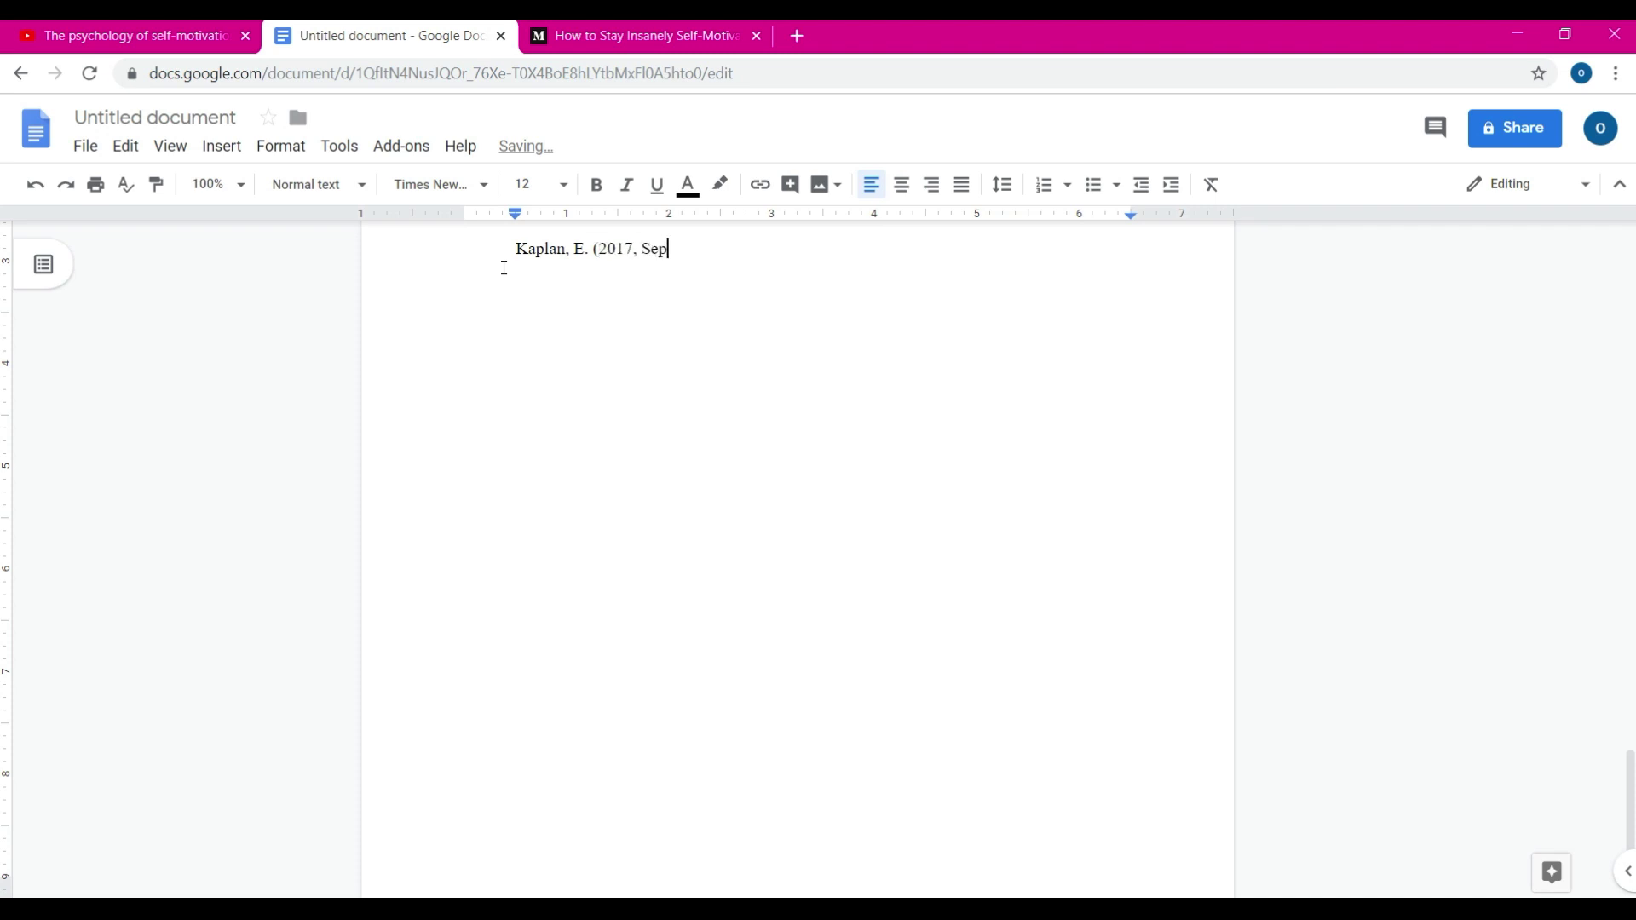
pyautogui.write('temeber')
pyautogui.press('BackSpace')
pyautogui.press('BackSpace')
pyautogui.press('BackSpace')
pyautogui.press('BackSpace')
pyautogui.press('BackSpace')
pyautogui.write('mber 15). H')
pyautogui.press('BackSpace')
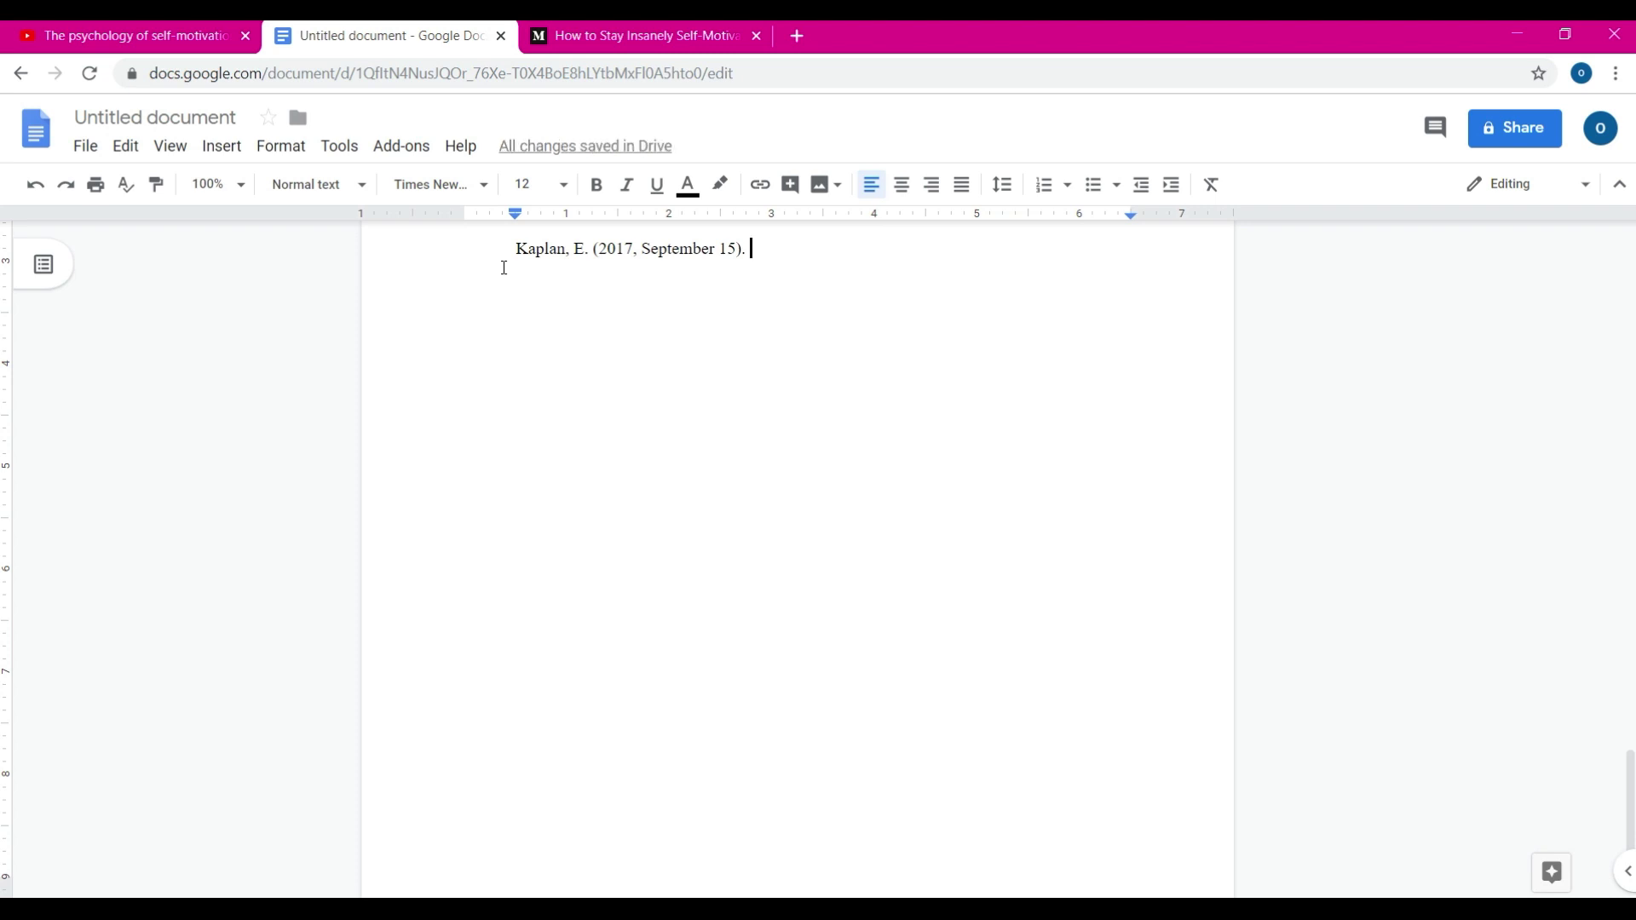
pyautogui.write('Ho')
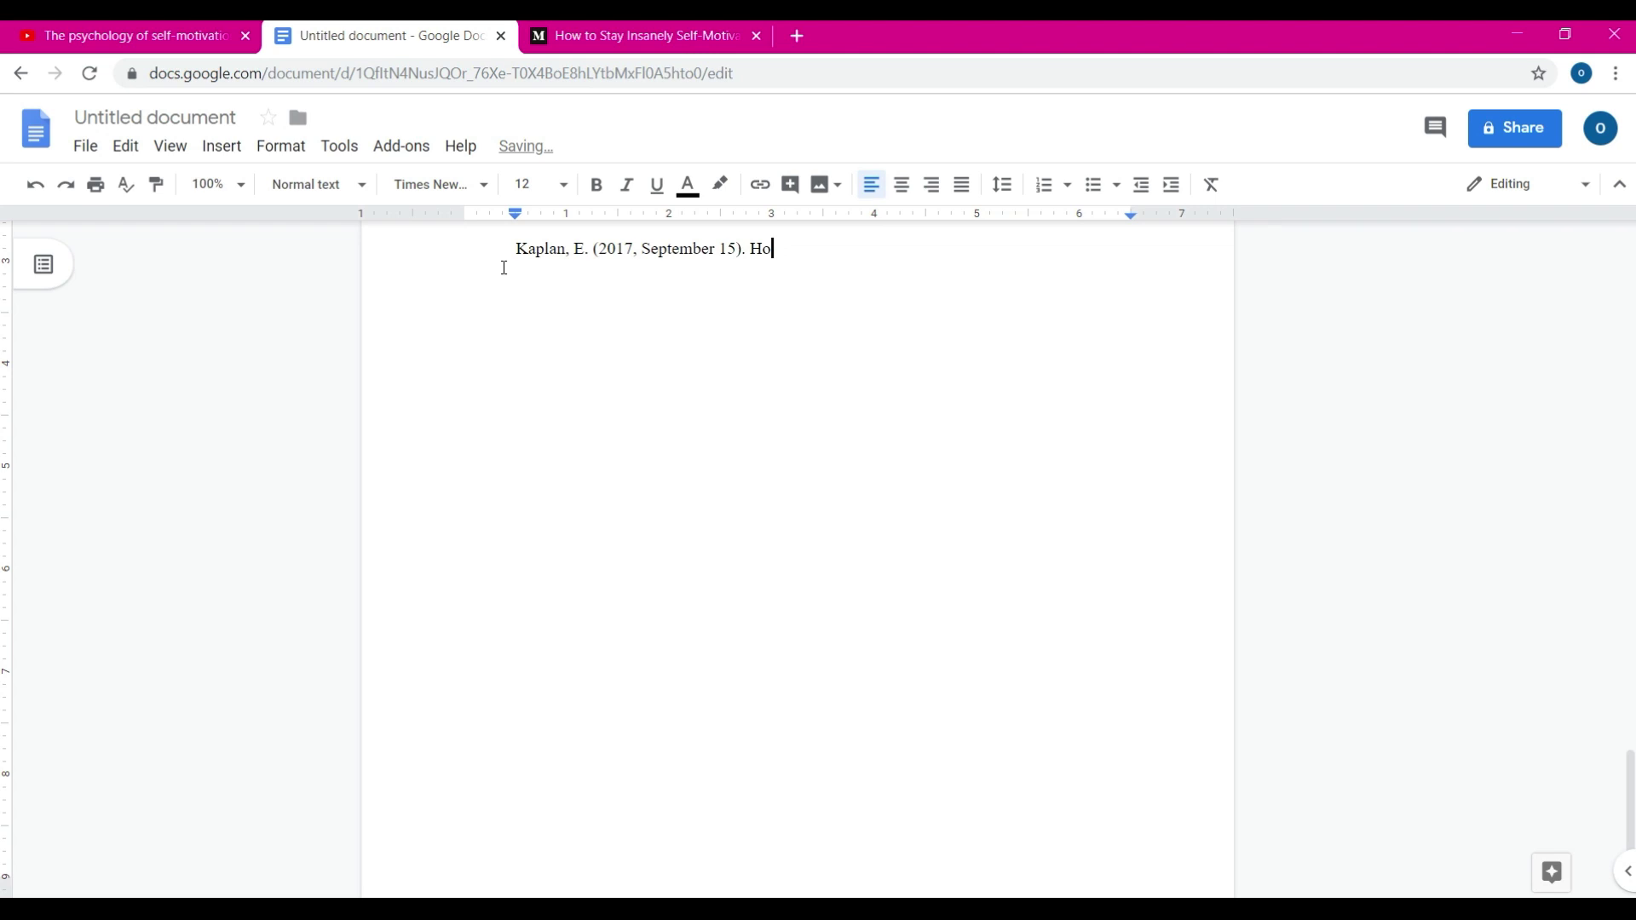
pyautogui.write('w')
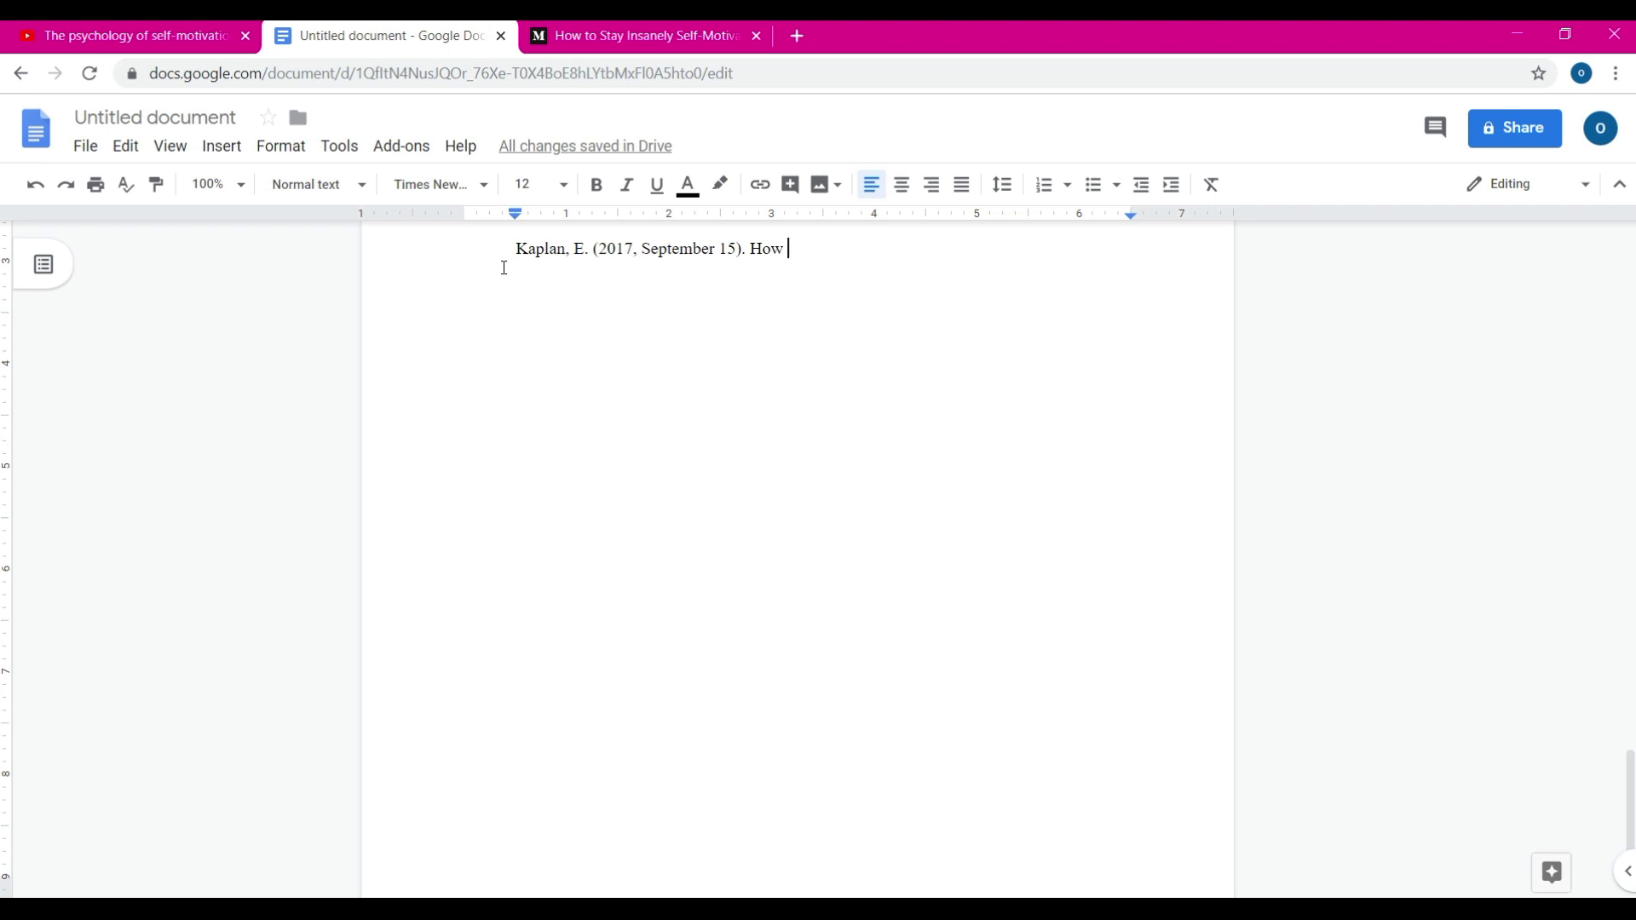
pyautogui.write('to be')
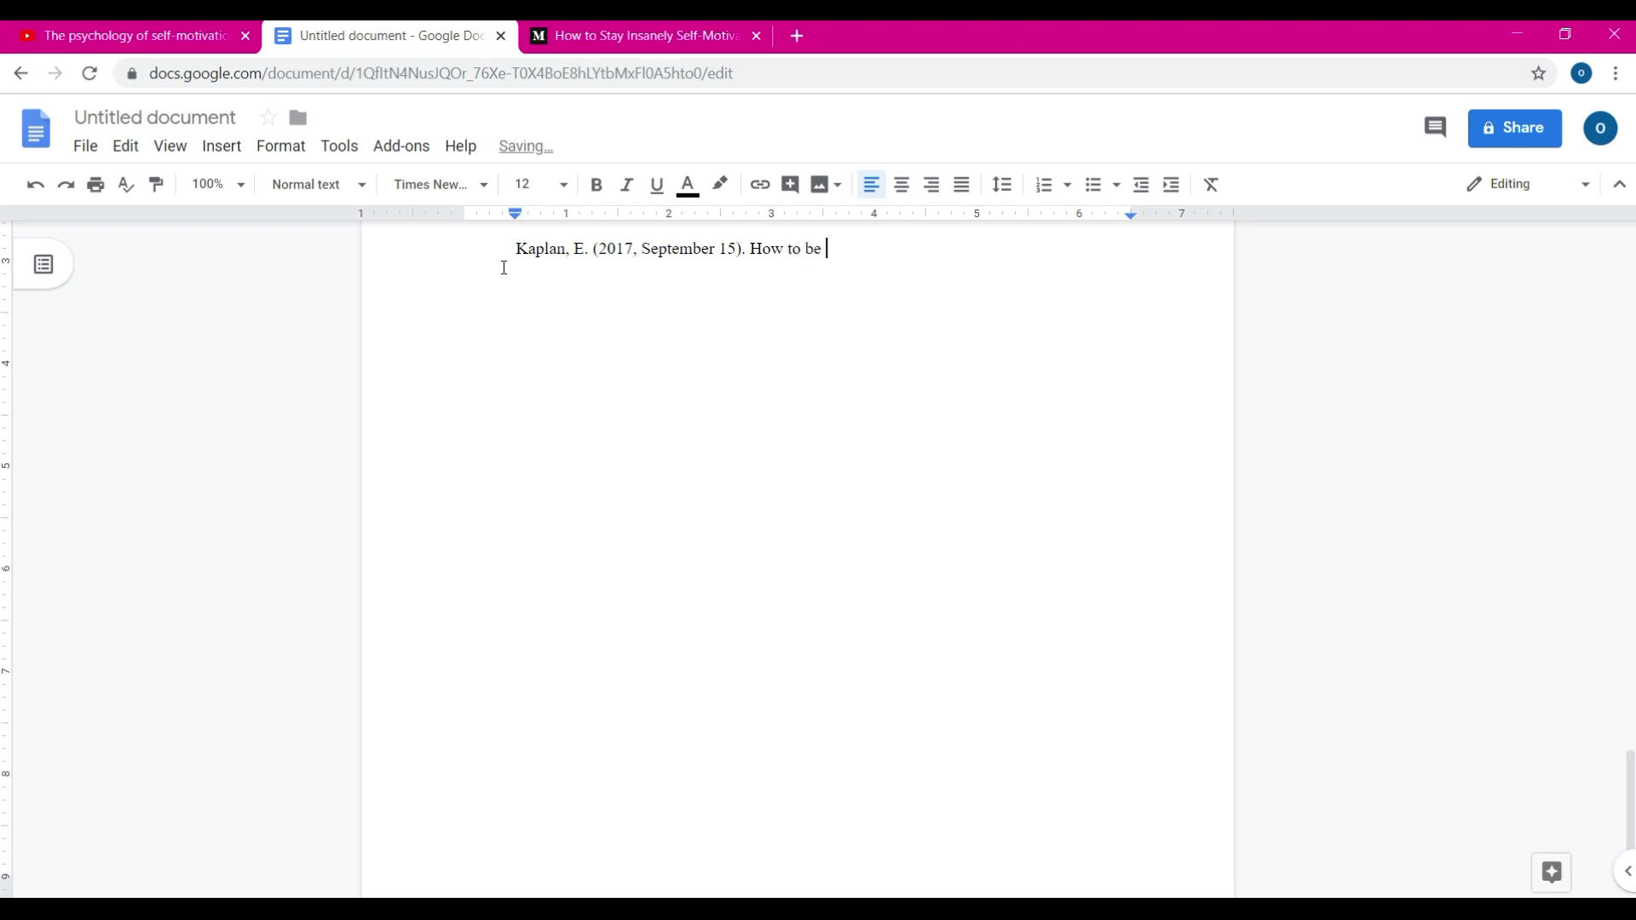
pyautogui.press('BackSpace')
pyautogui.press('BackSpace')
pyautogui.press('BackSpace')
pyautogui.write('stay insanely ')
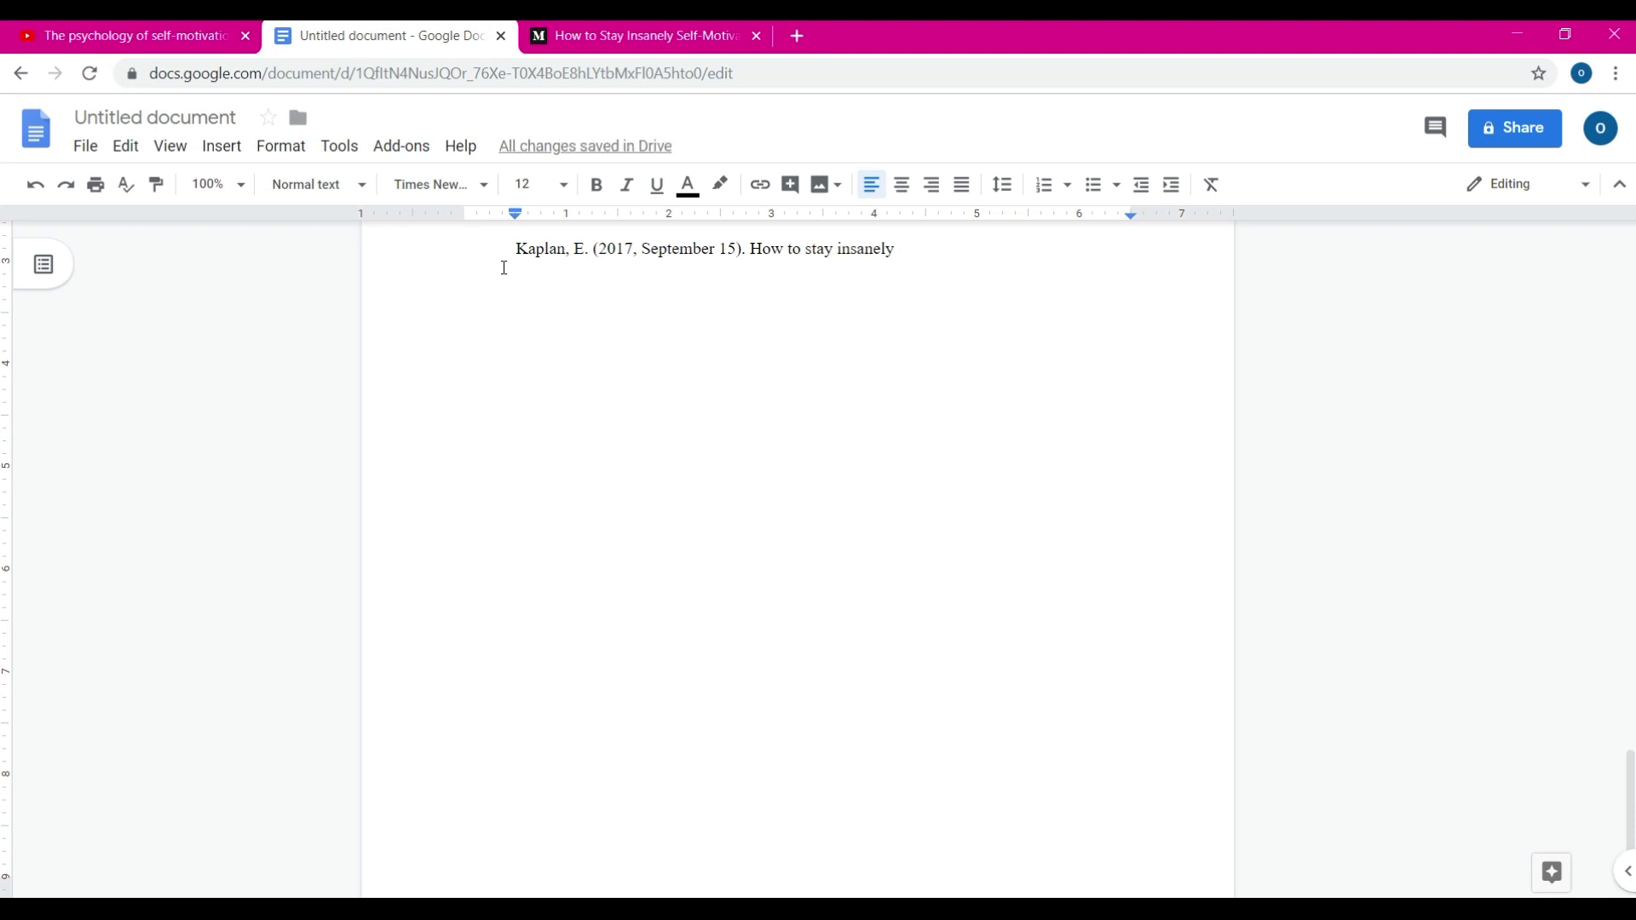
pyautogui.write('self-motivated')
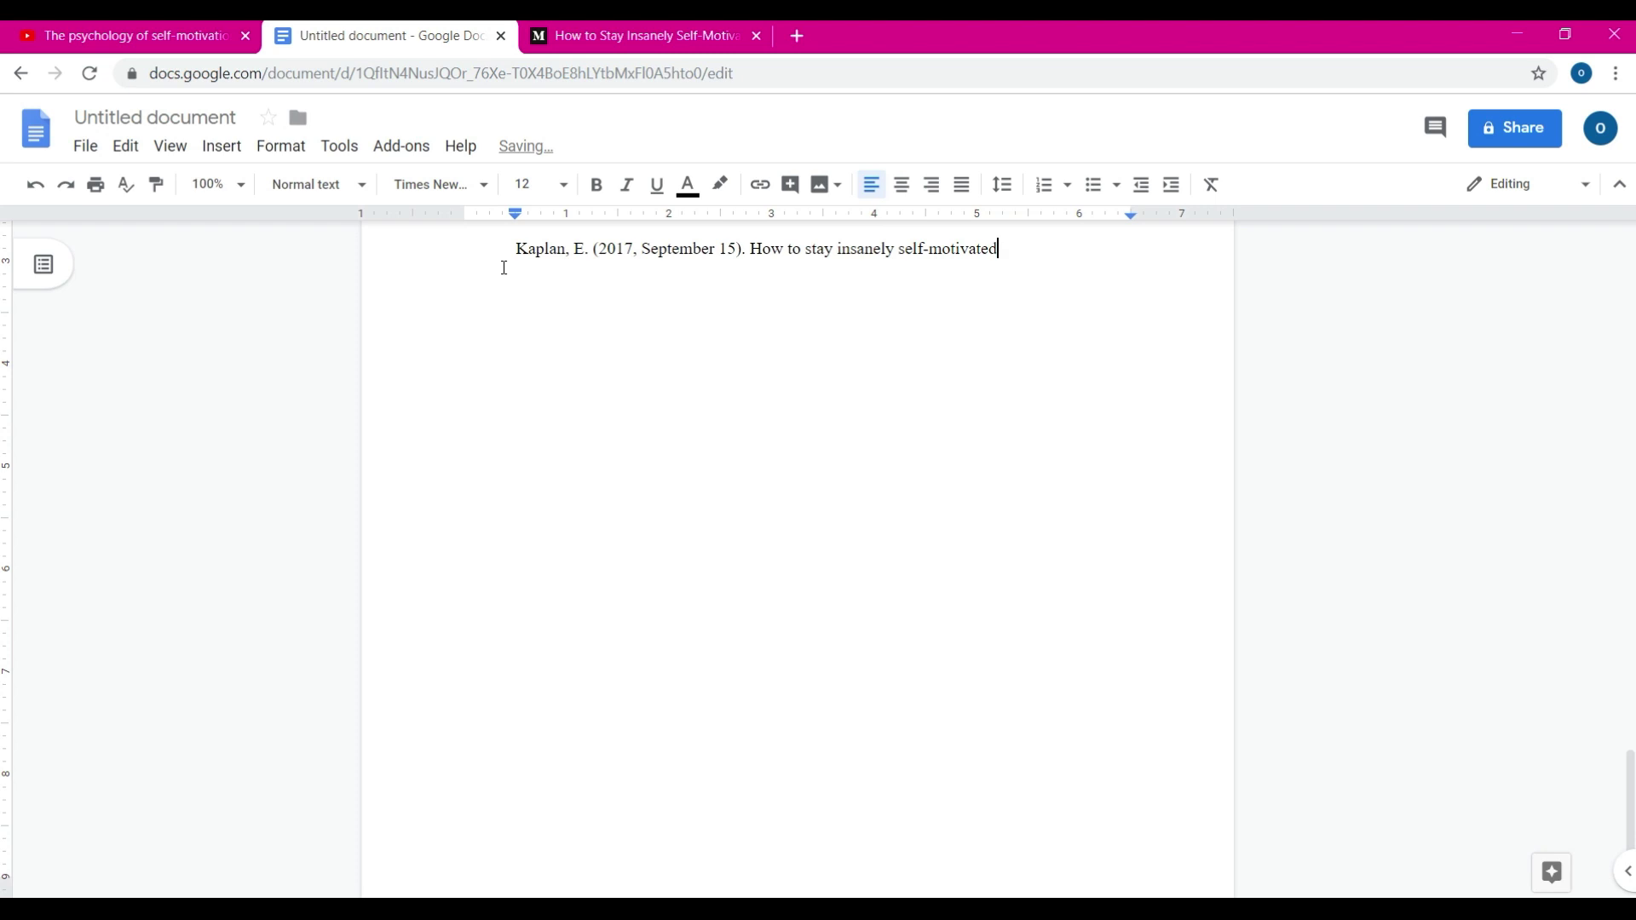
pyautogui.write(' acoording to science')
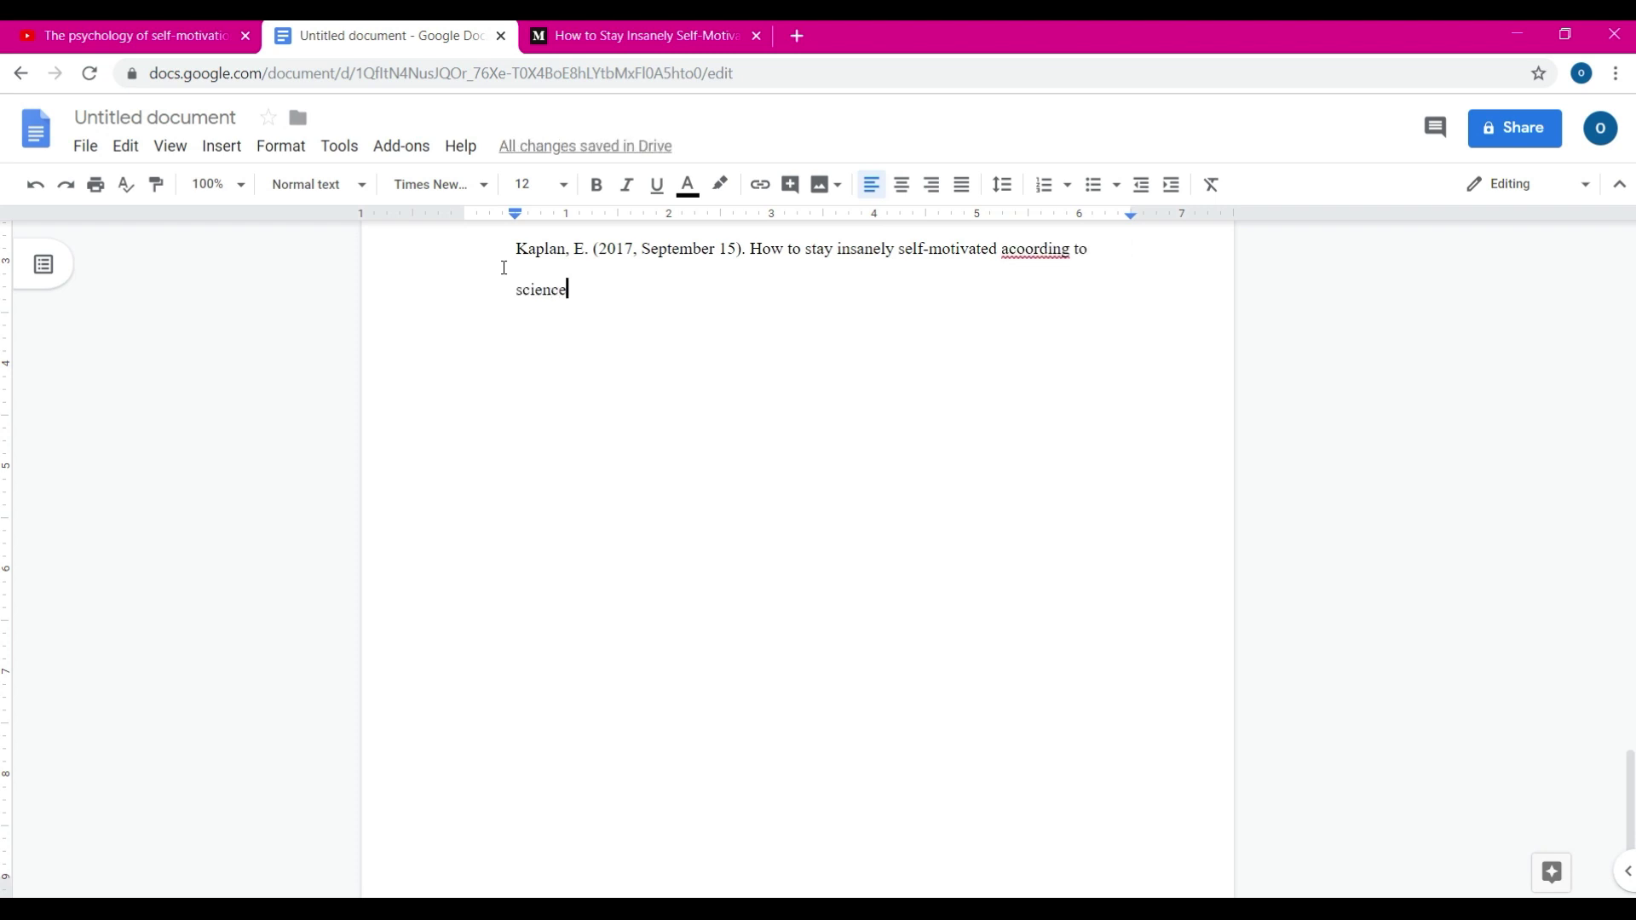
pyautogui.click(1033, 249)
pyautogui.press('BackSpace')
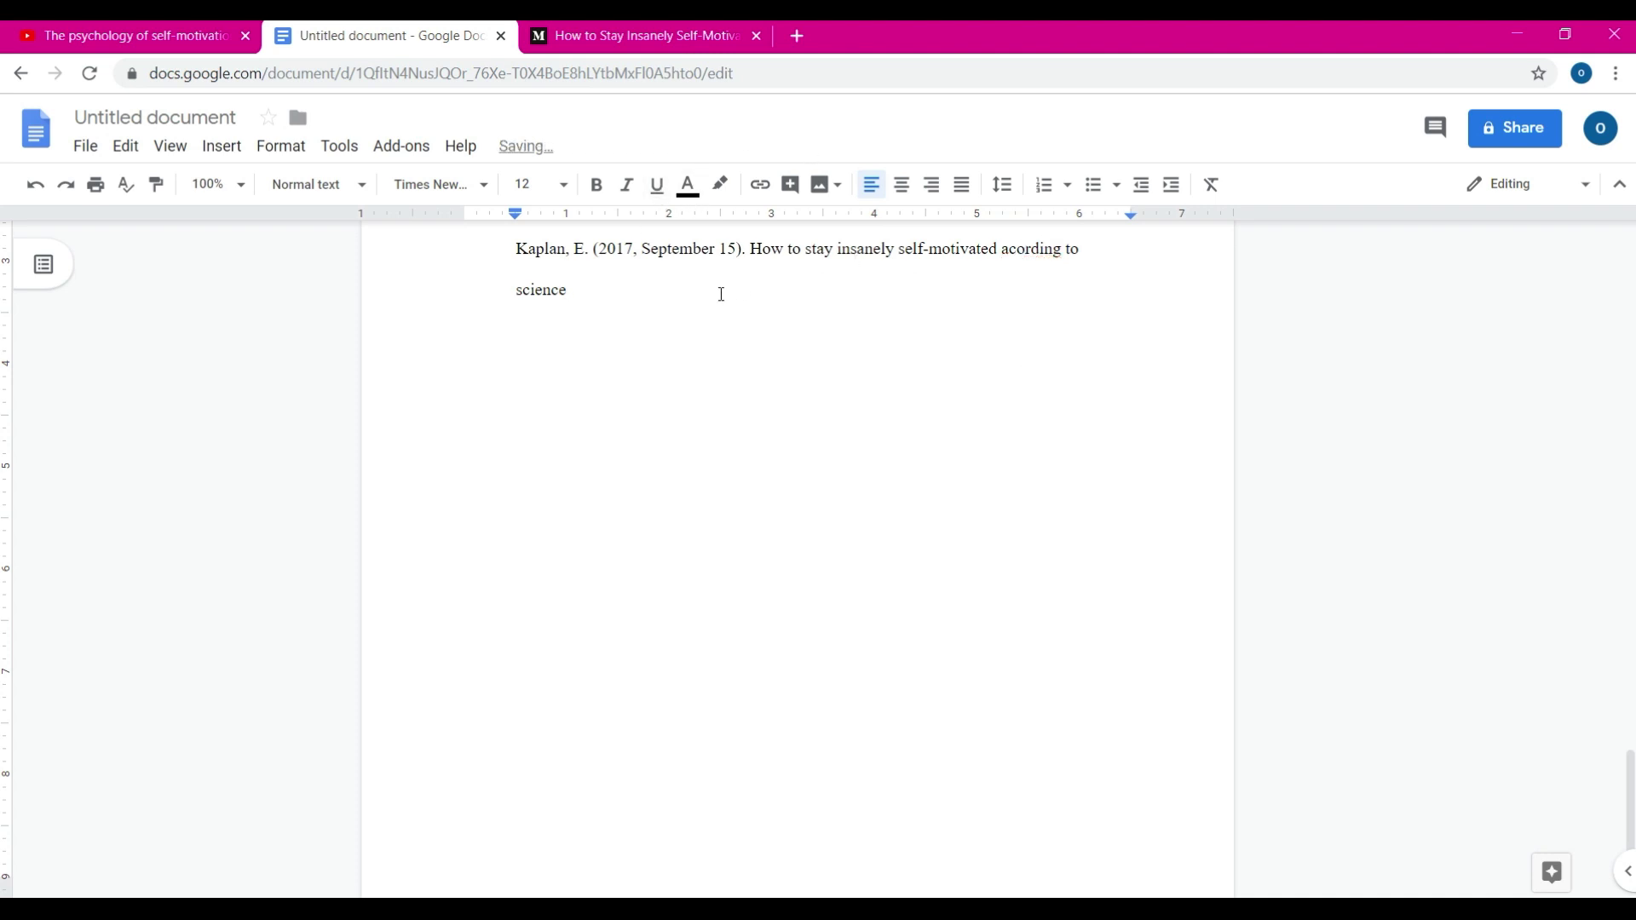
pyautogui.click(1016, 249)
pyautogui.write('c')
pyautogui.click(723, 295)
pyautogui.write('.')
pyautogui.moveTo(750, 271); pyautogui.dragTo(572, 309)
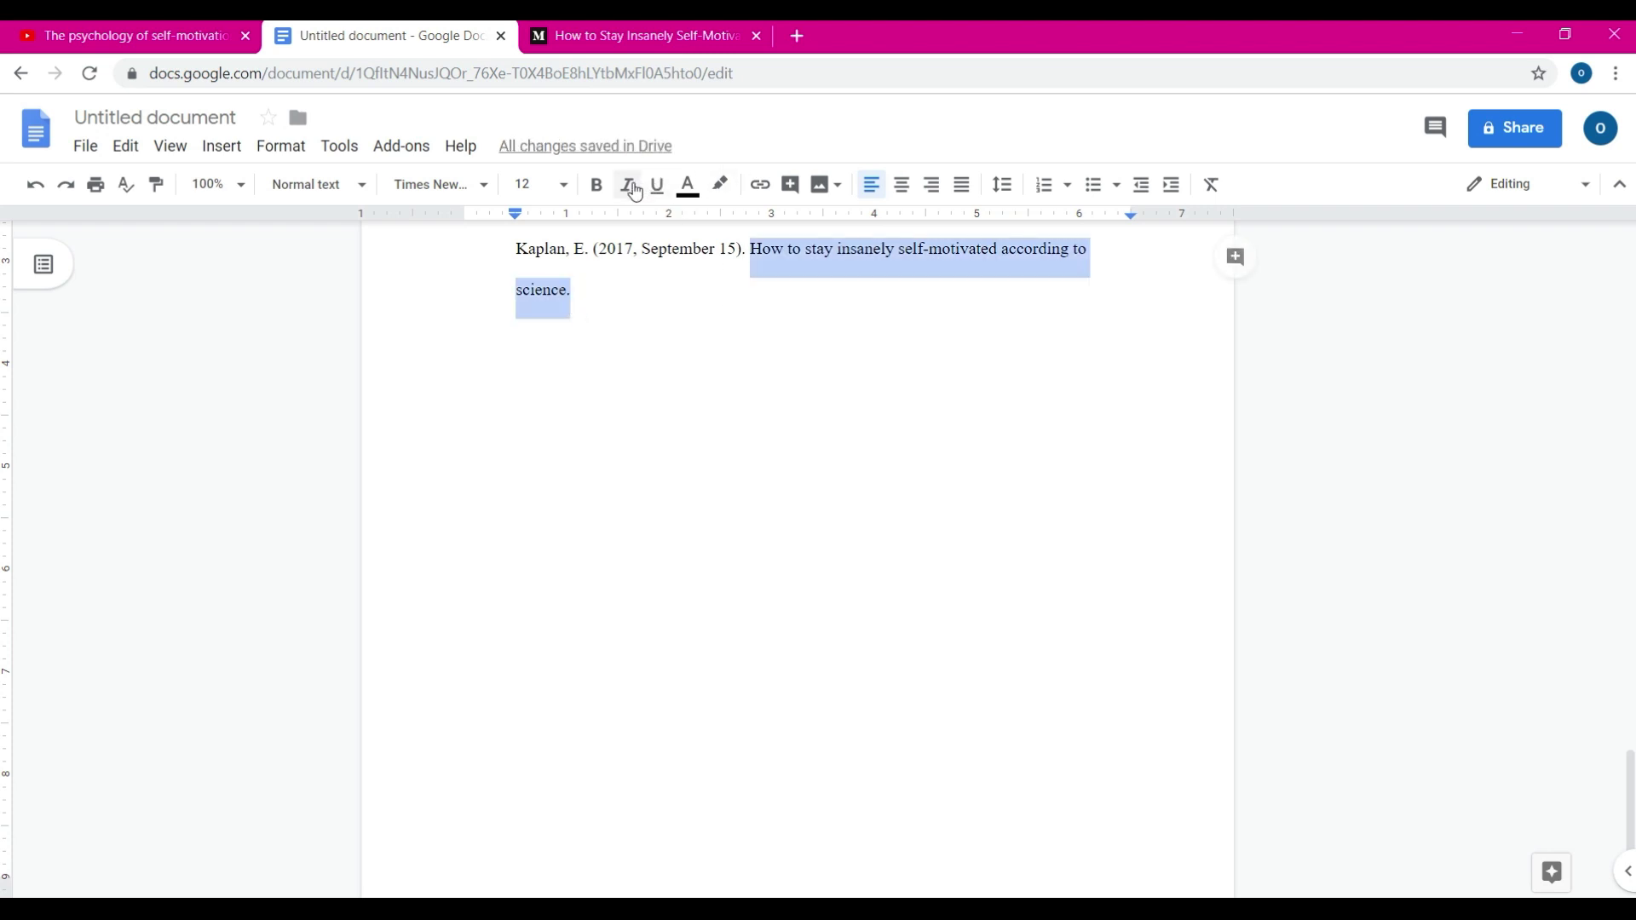
pyautogui.click(627, 185)
pyautogui.click(577, 287)
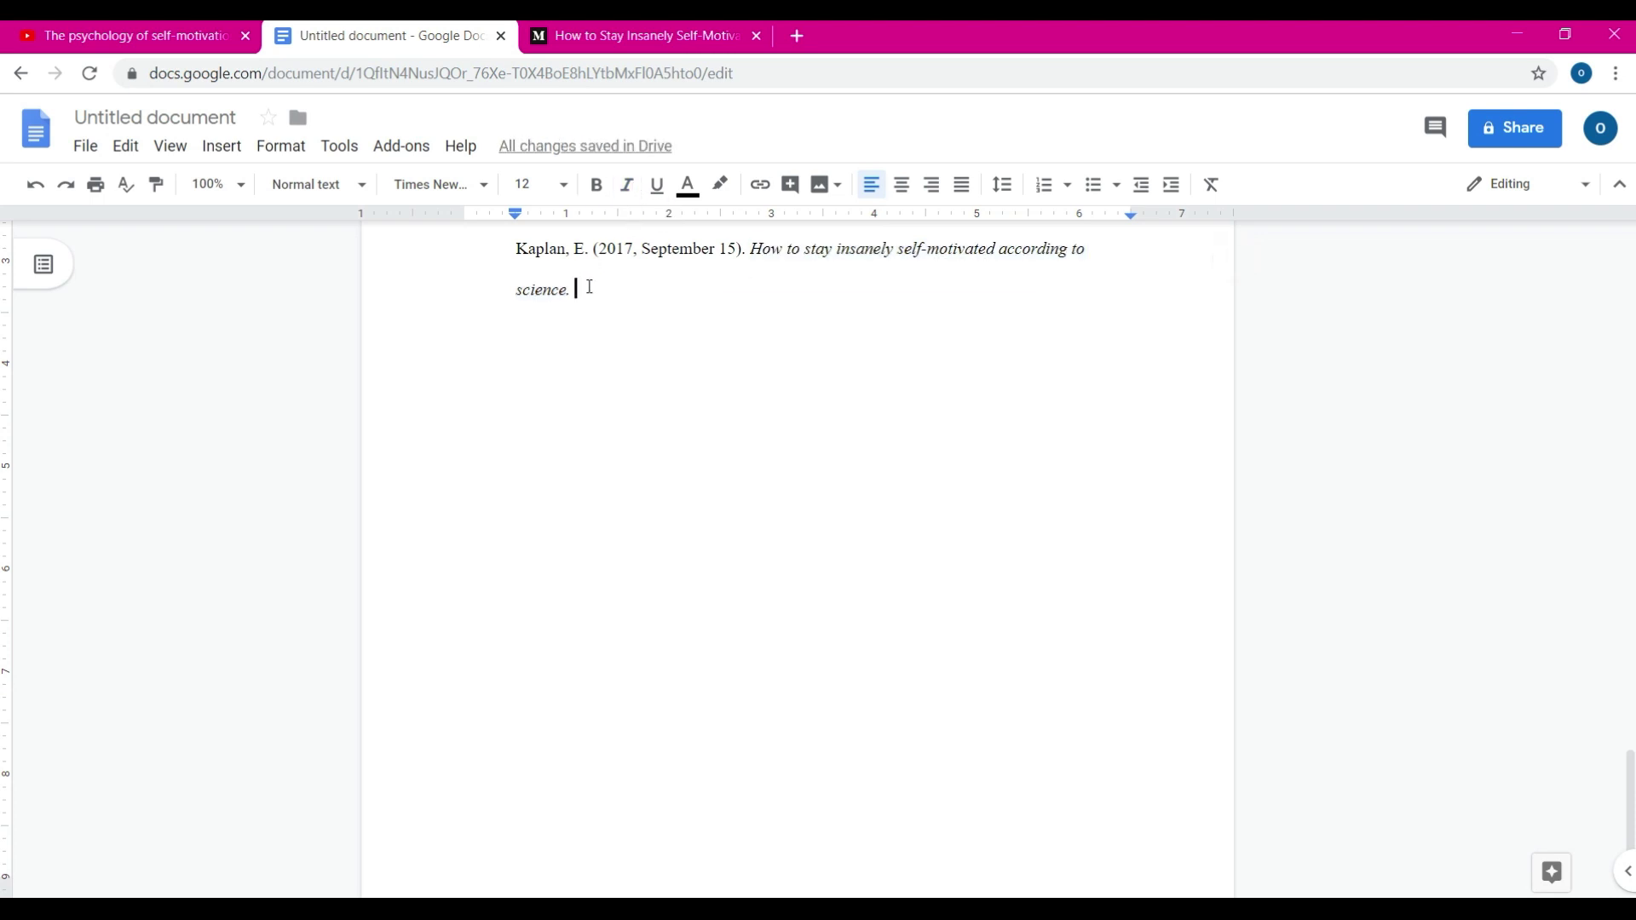
pyautogui.write('R')
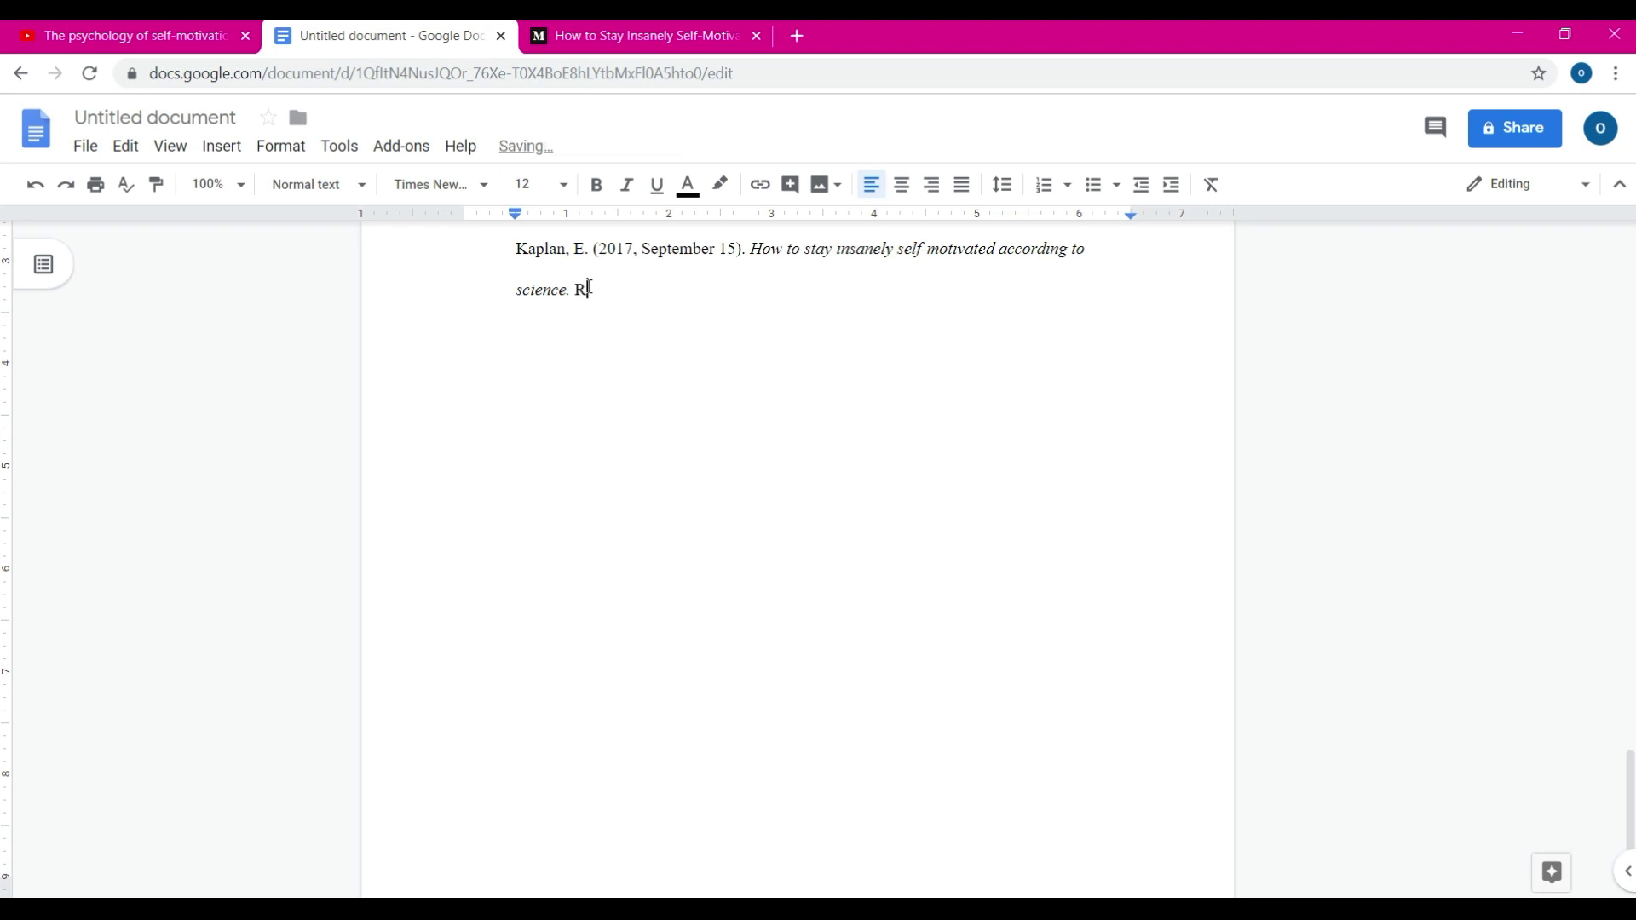
pyautogui.write('etrived')
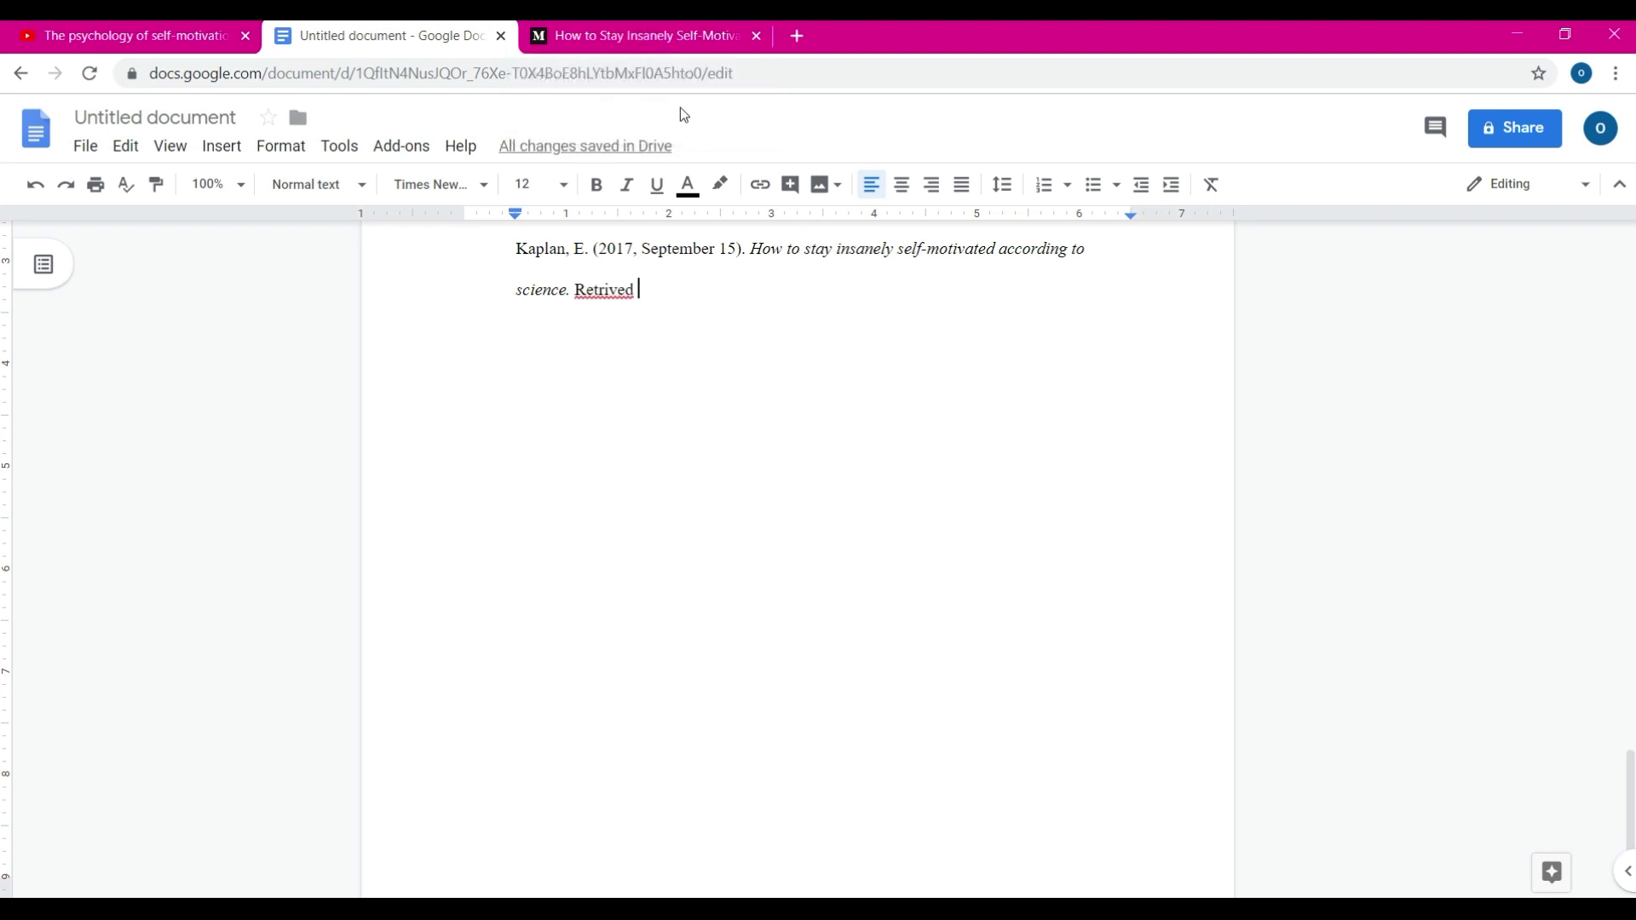
pyautogui.click(642, 52)
pyautogui.click(546, 81)
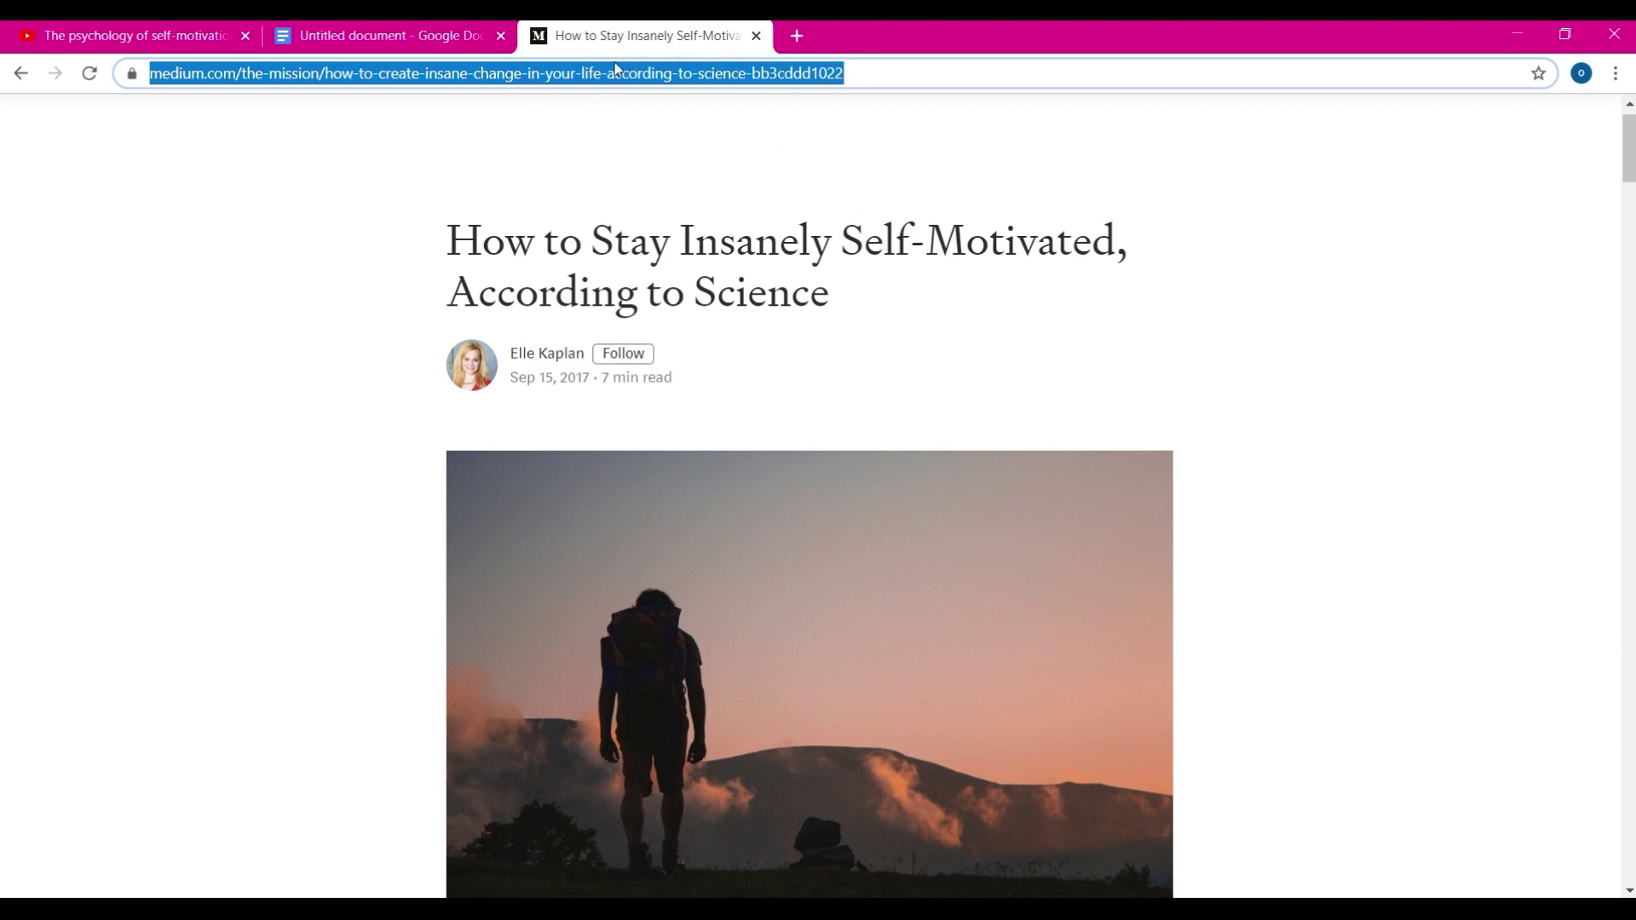
pyautogui.tripleClick(524, 74)
pyautogui.hotkey('ctrl', 'c')
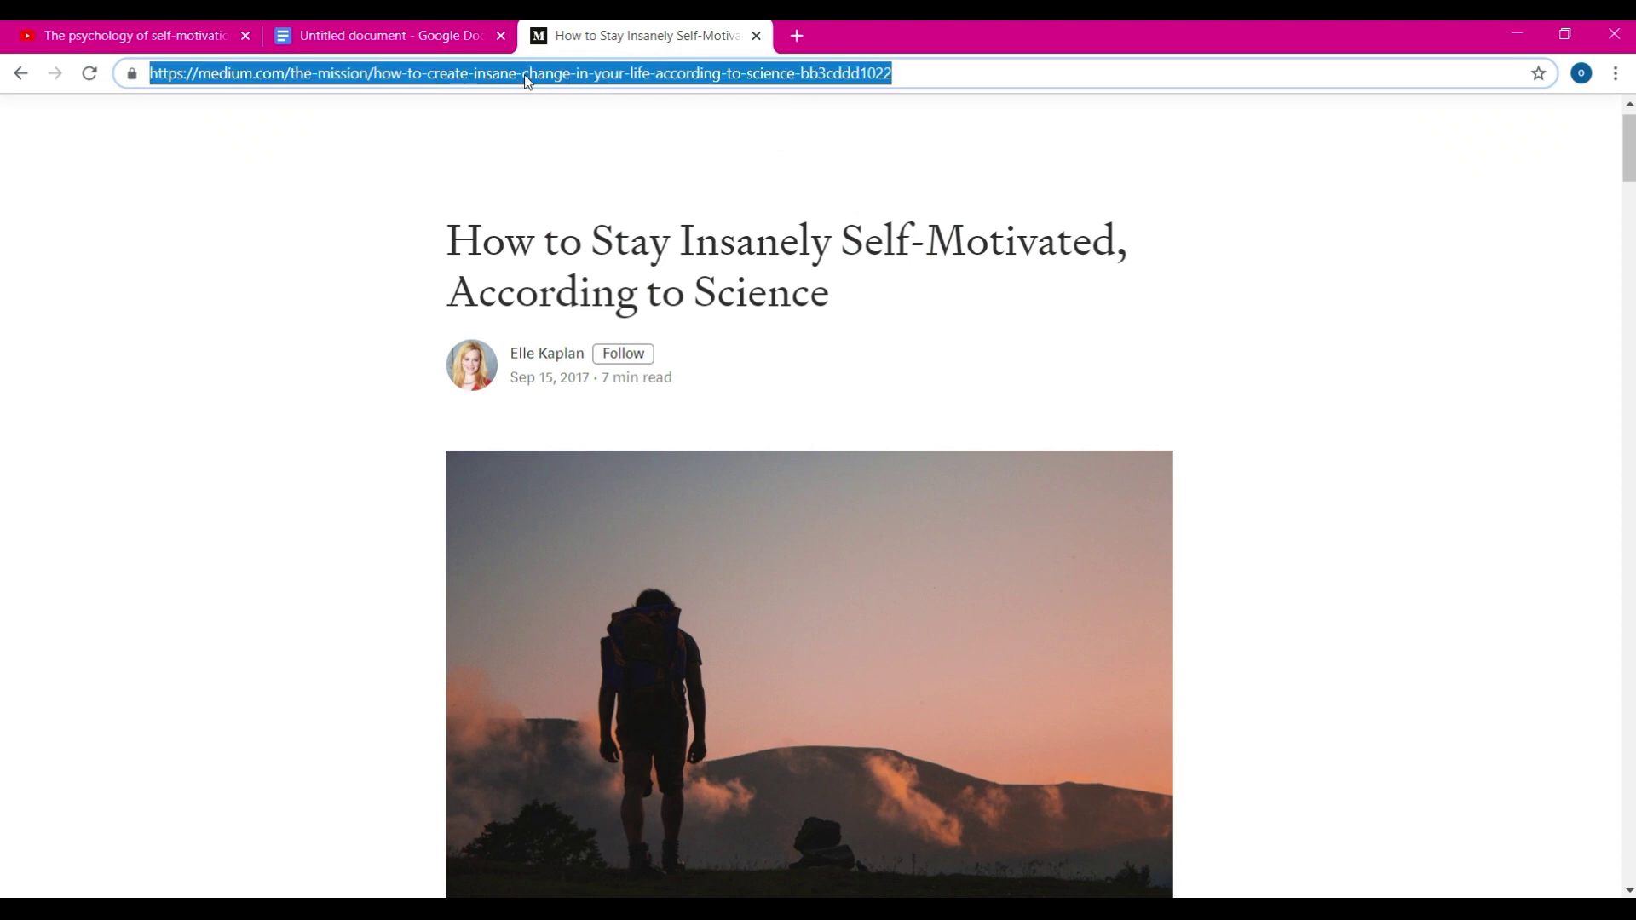
pyautogui.click(463, 38)
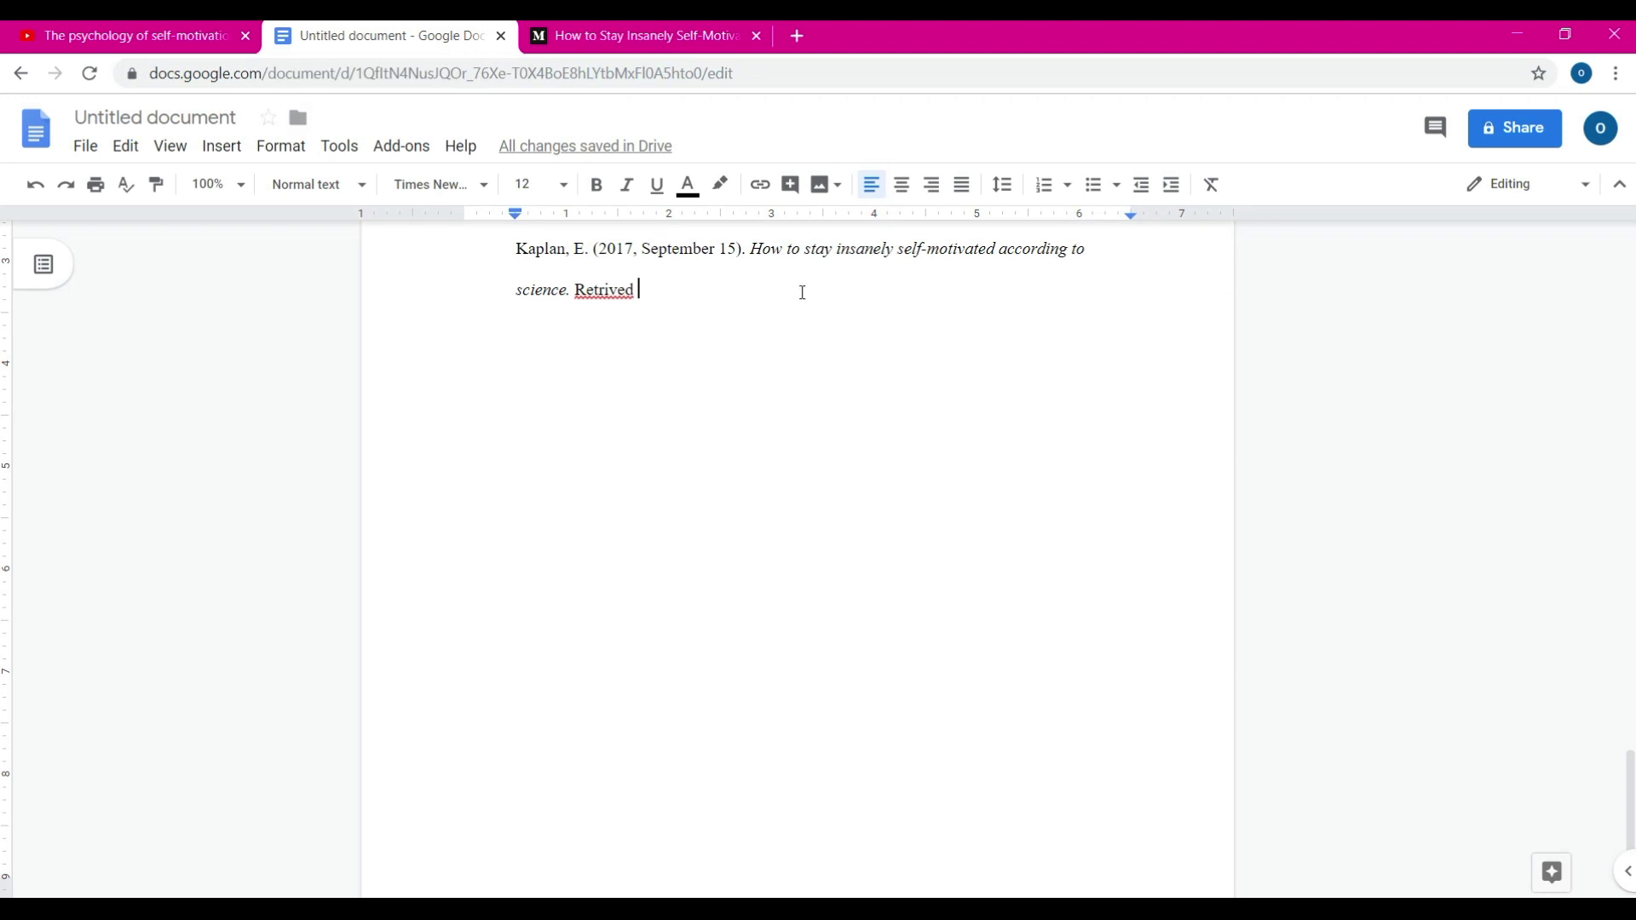
pyautogui.click(612, 296)
pyautogui.write('ev')
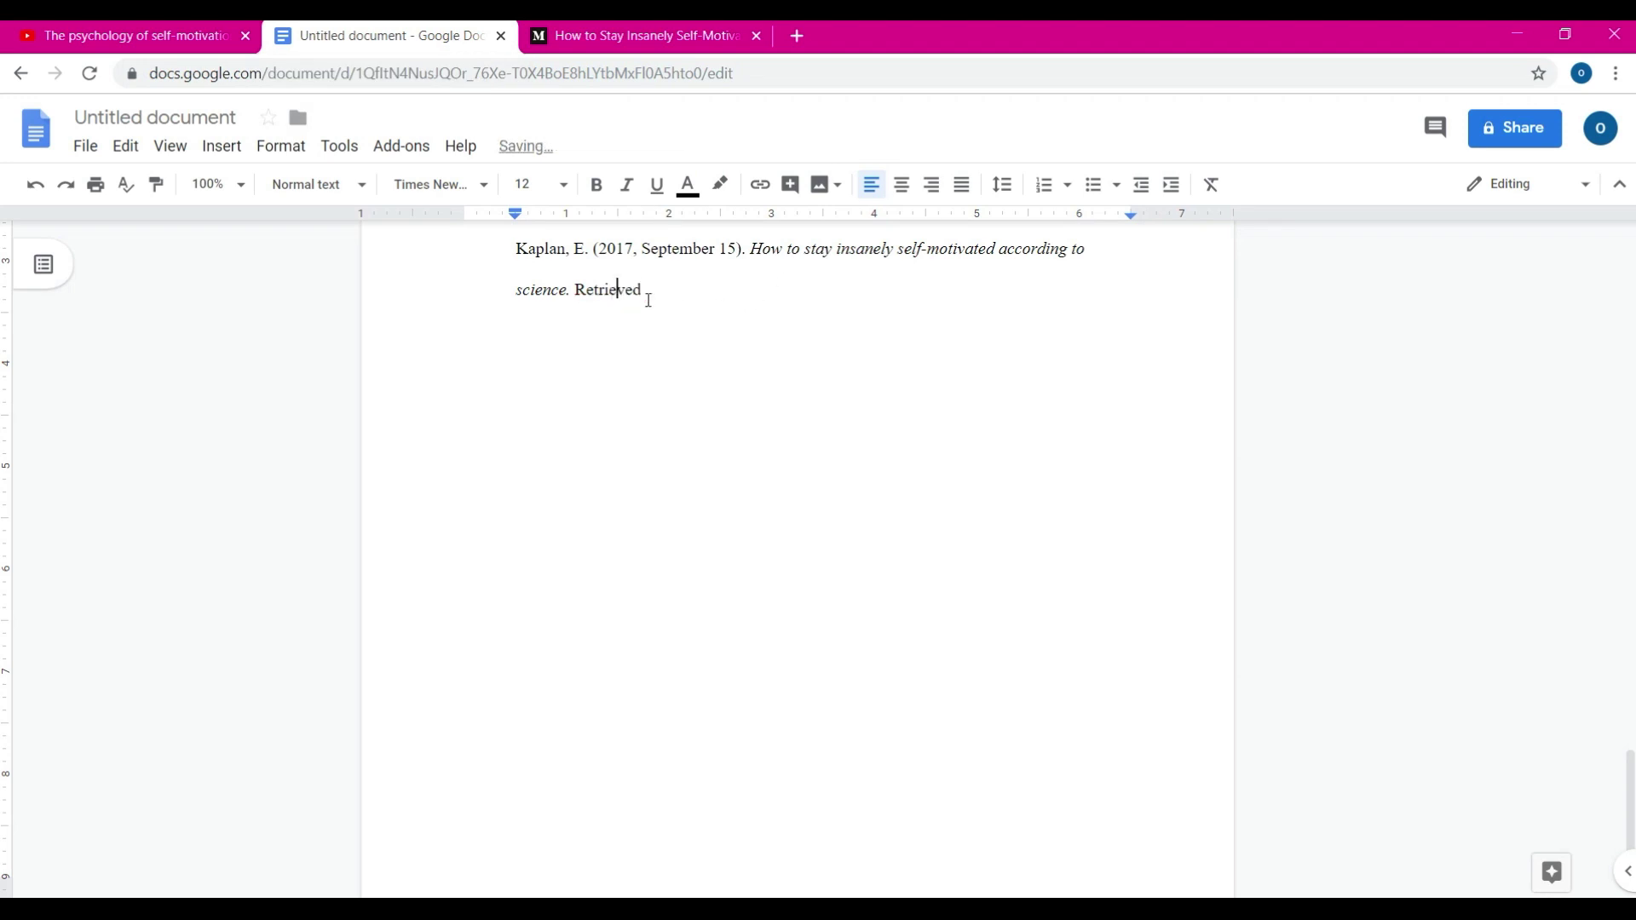
pyautogui.press('BackSpace')
pyautogui.press('BackSpace')
pyautogui.write('ei')
pyautogui.press('Delete')
pyautogui.press('Delete')
pyautogui.press('Delete')
pyautogui.press('BackSpace')
pyautogui.press('BackSpace')
pyautogui.write('ieved')
pyautogui.click(759, 191)
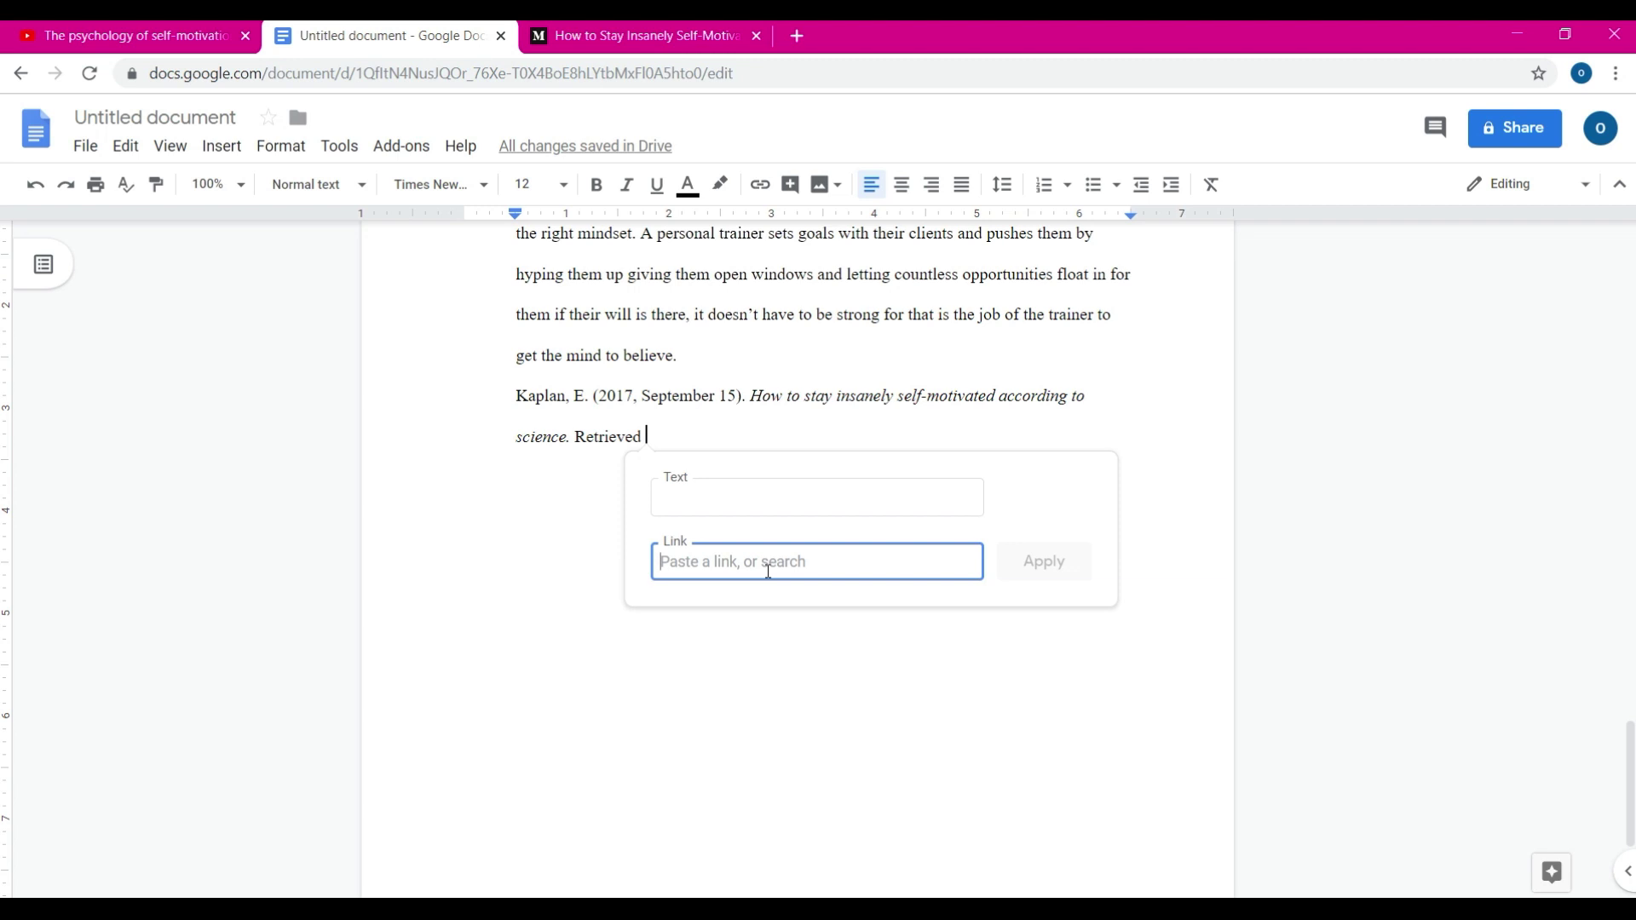
pyautogui.hotkey('ctrl', 'v')
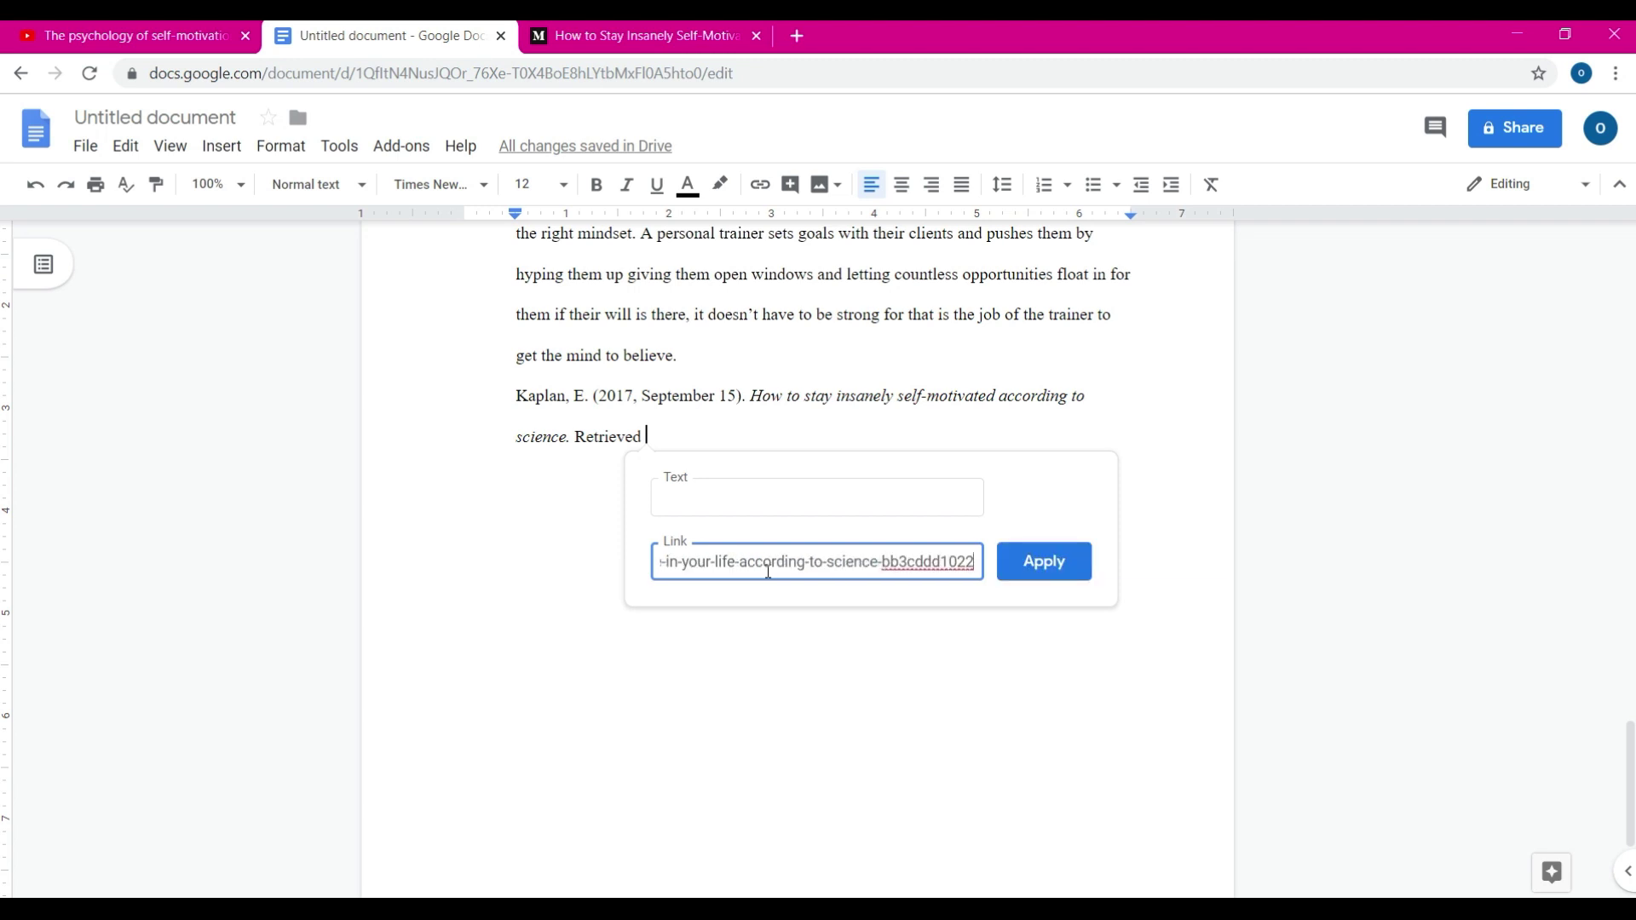
pyautogui.click(1067, 568)
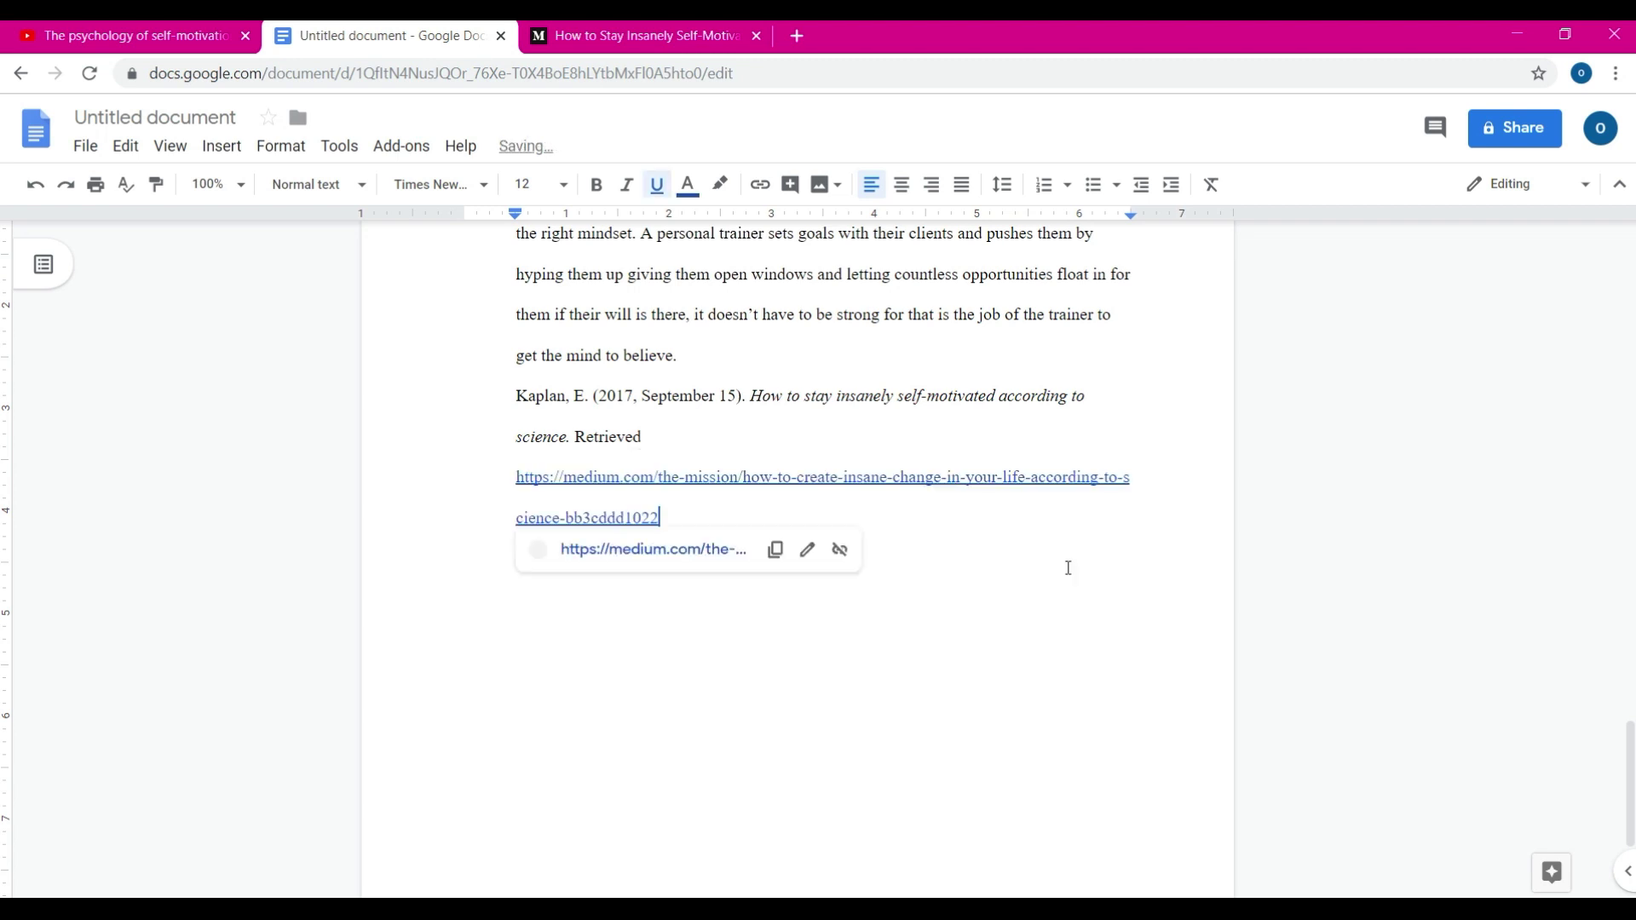
pyautogui.click(649, 445)
pyautogui.press('BackSpace')
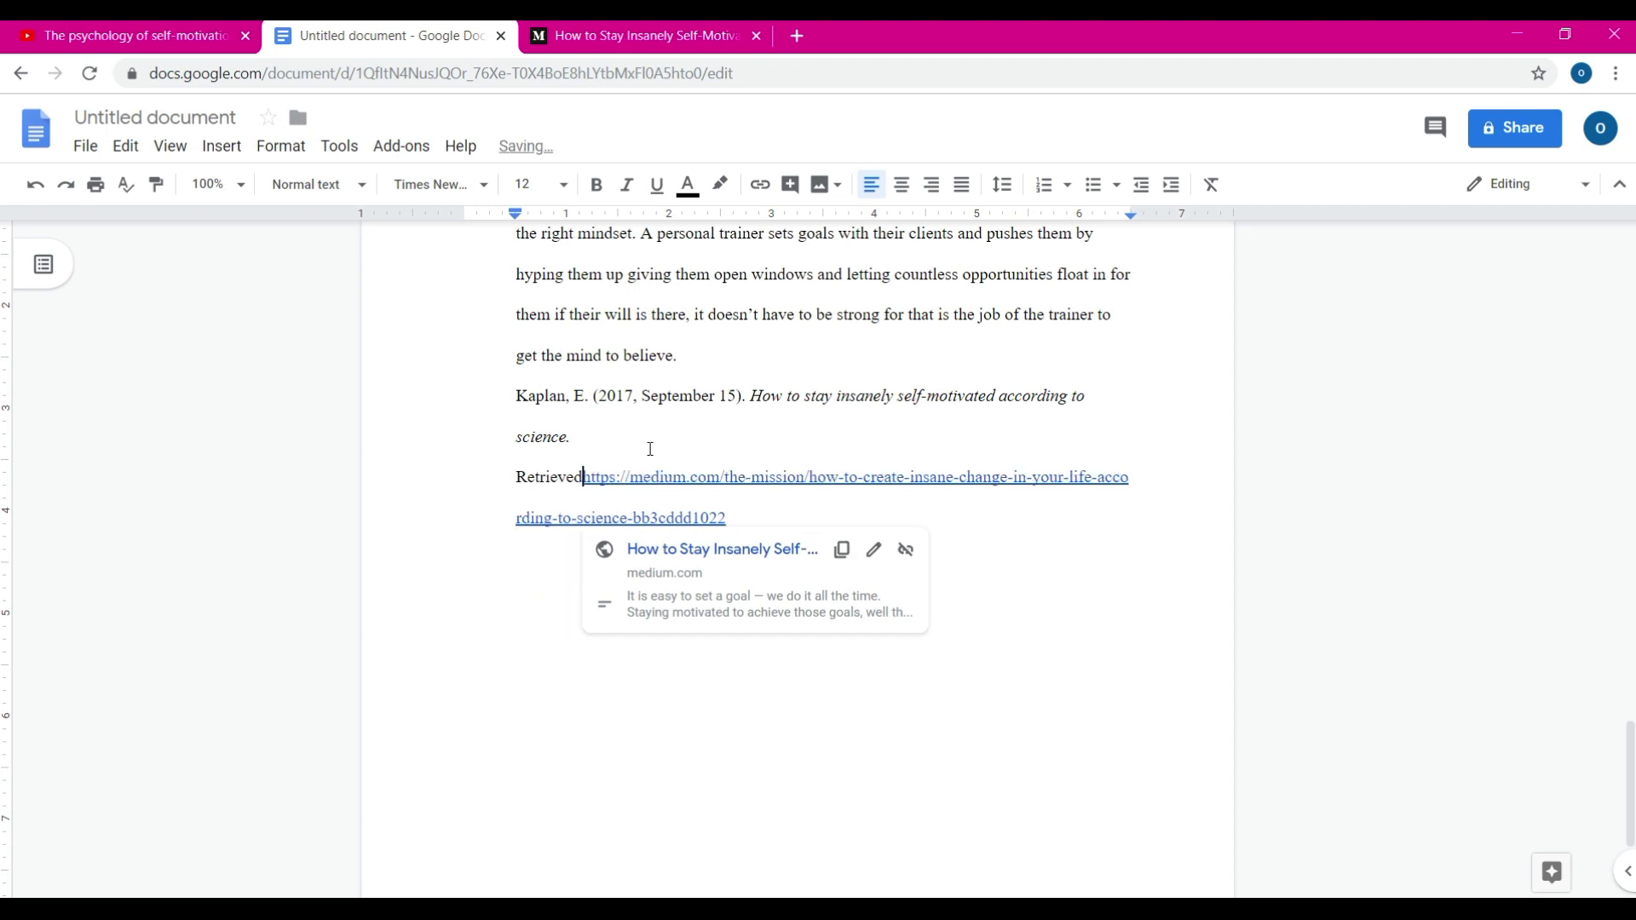
pyautogui.write(':')
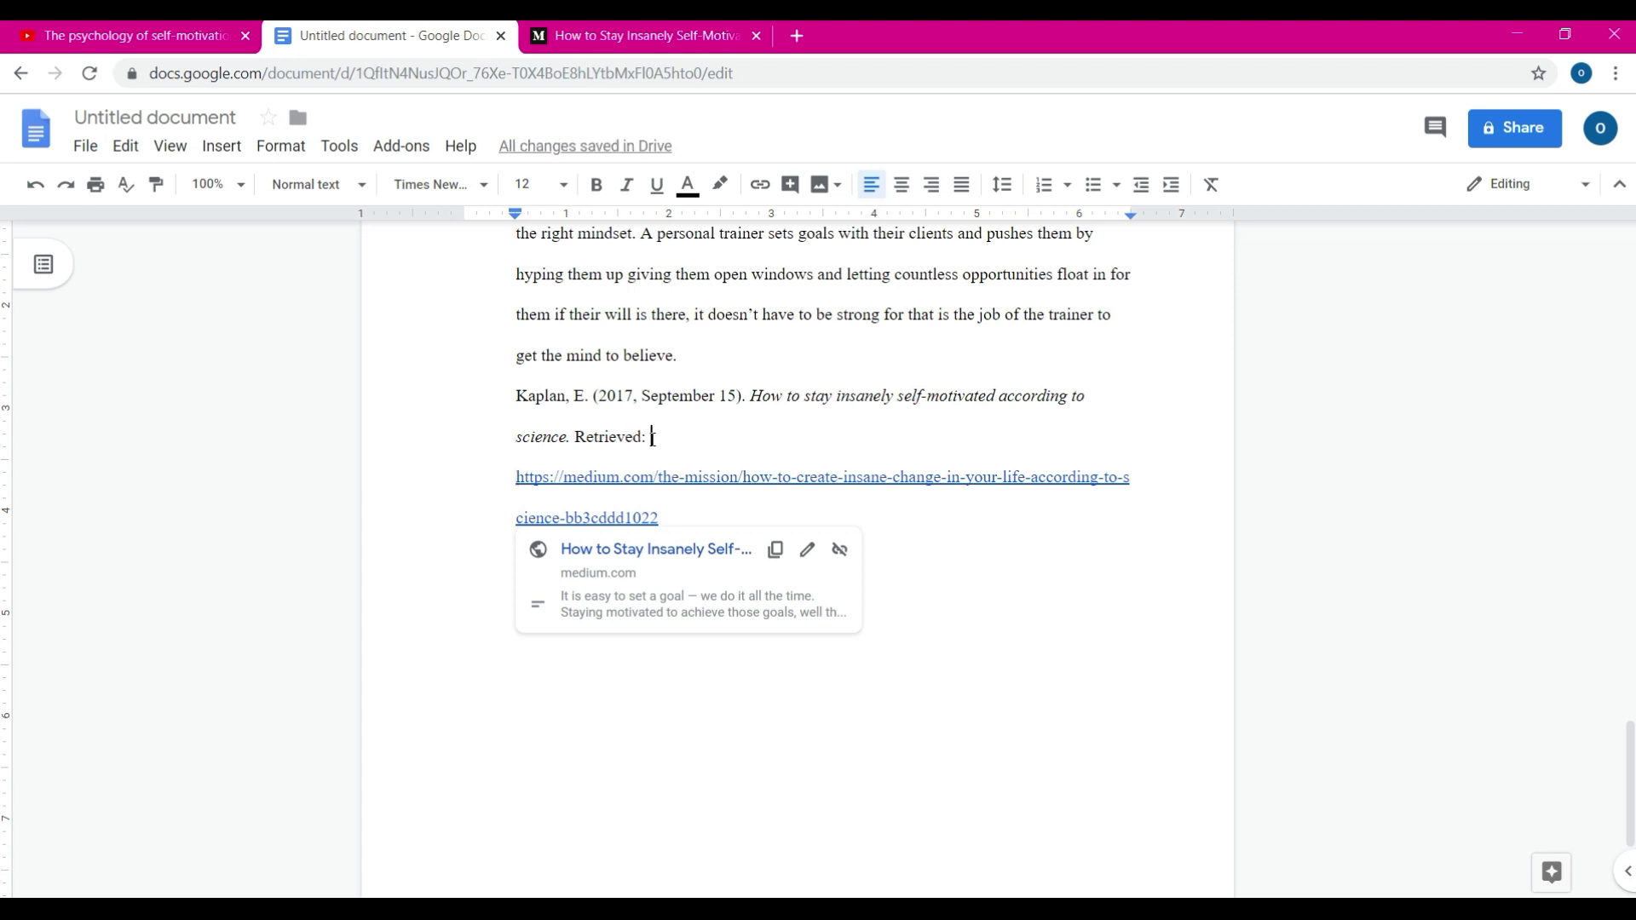
pyautogui.press('BackSpace')
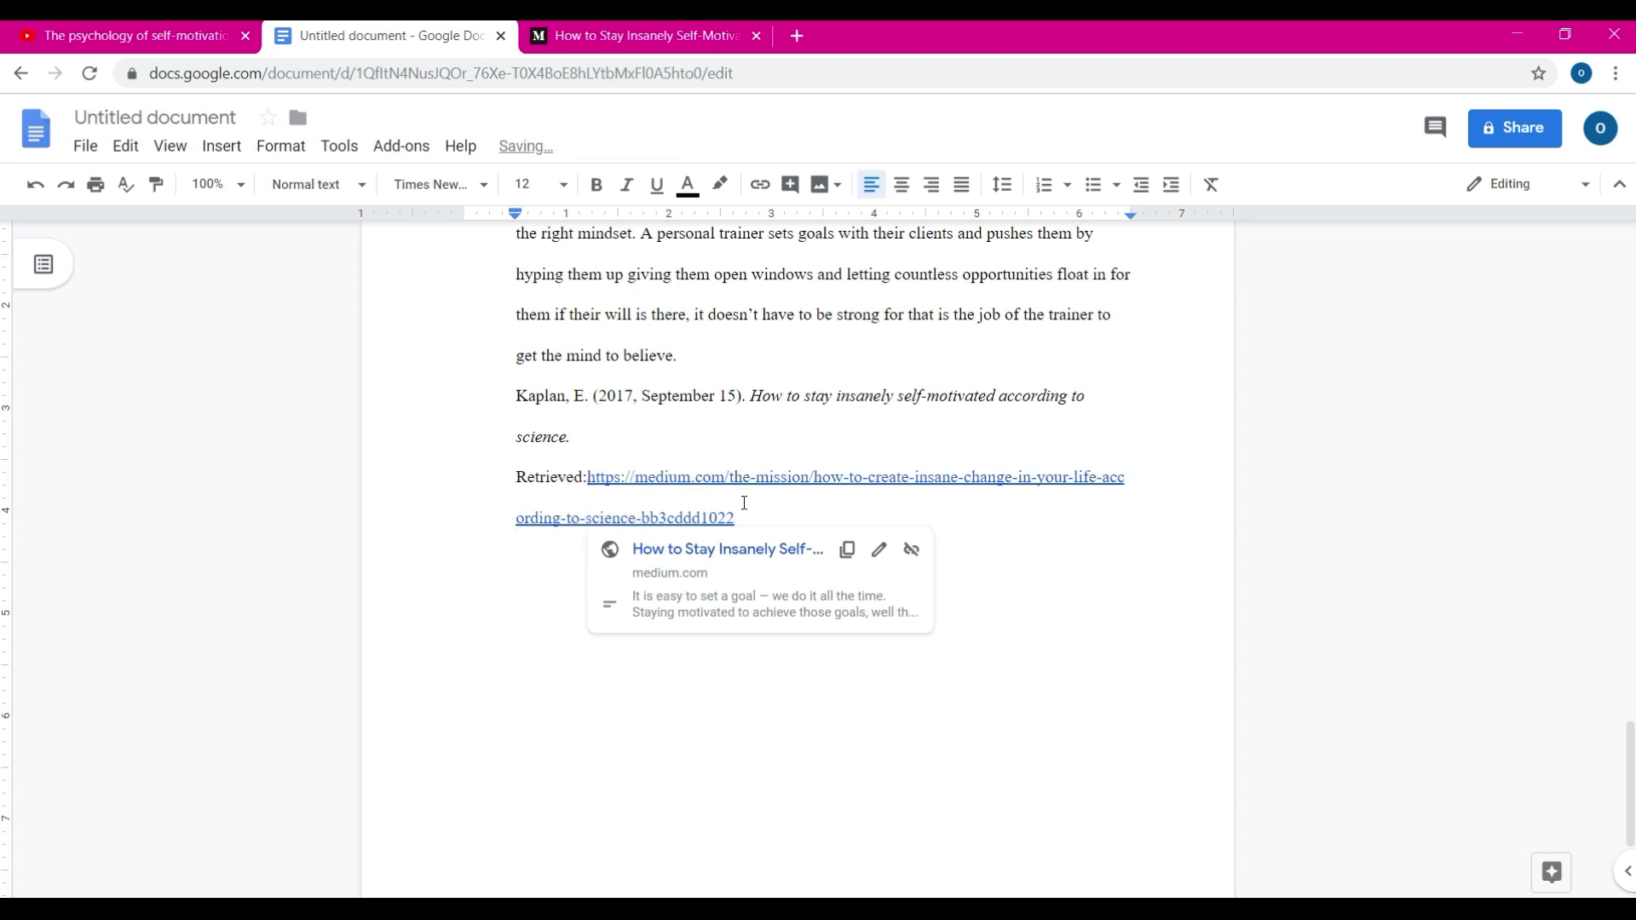
pyautogui.click(761, 515)
pyautogui.click(620, 432)
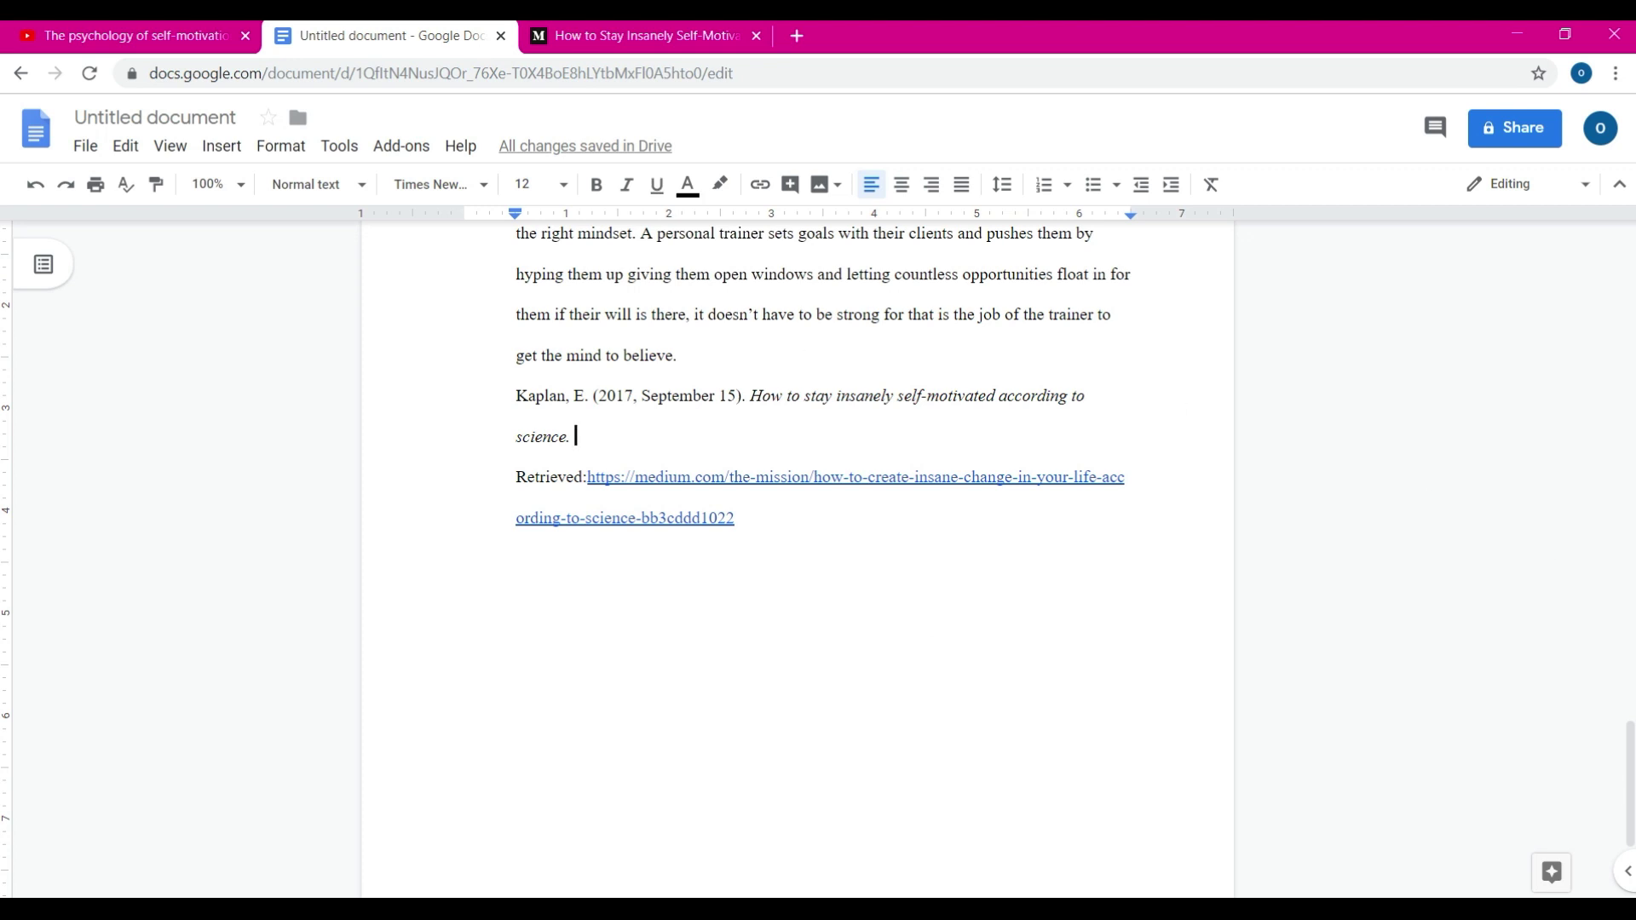
pyautogui.moveTo(1631, 750); pyautogui.dragTo(1627, 784)
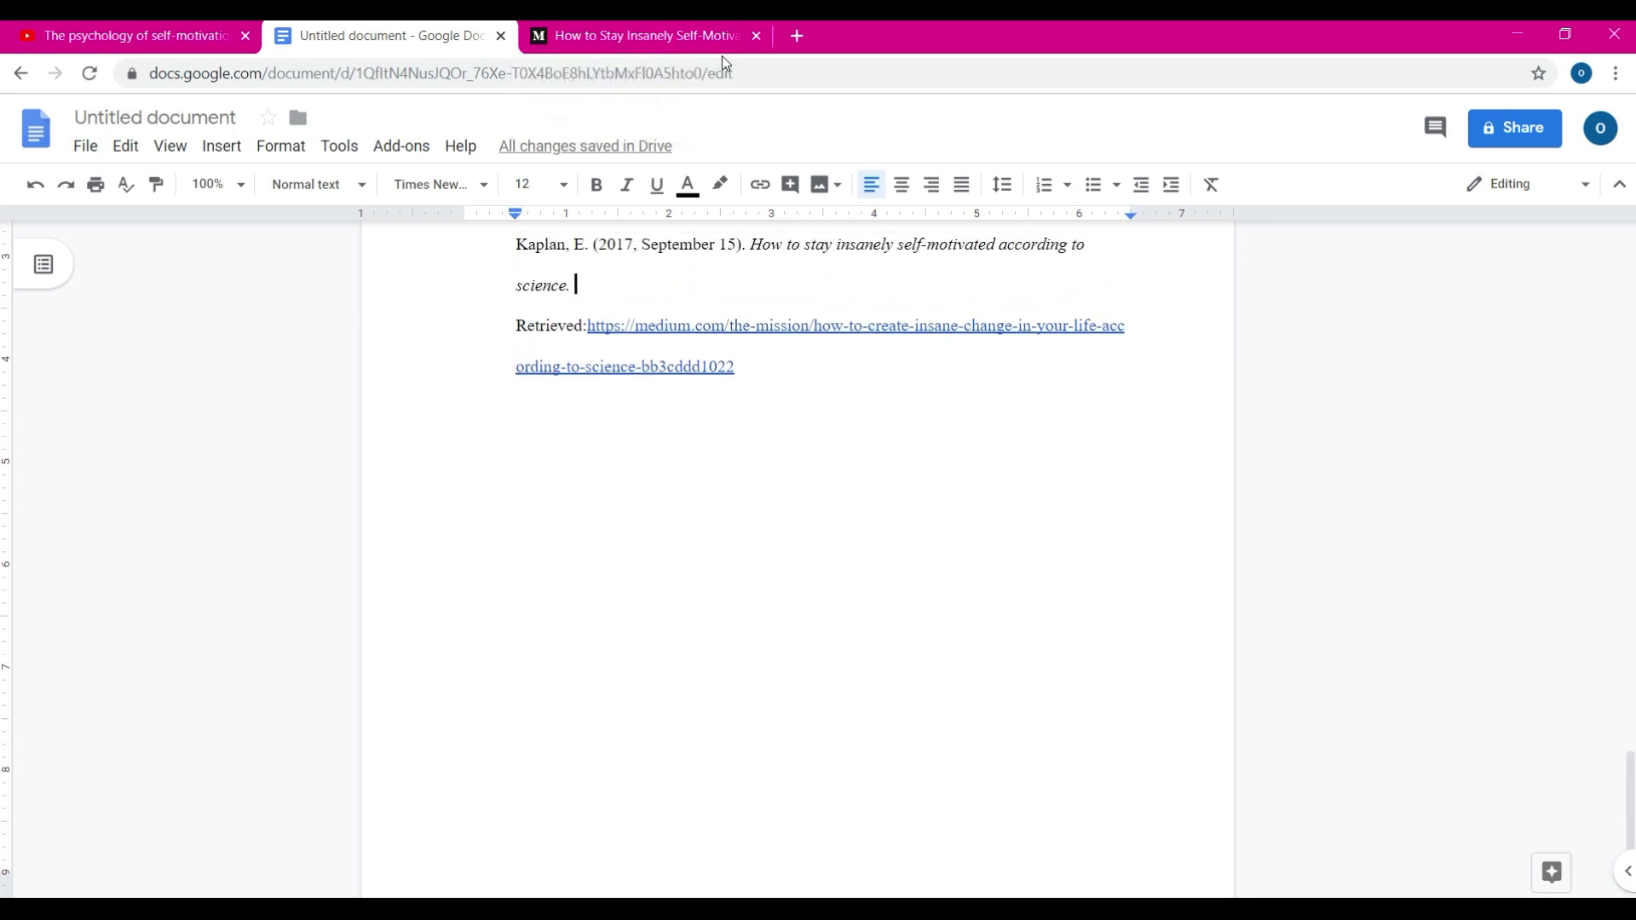
pyautogui.hotkey('alt', 'Tab')
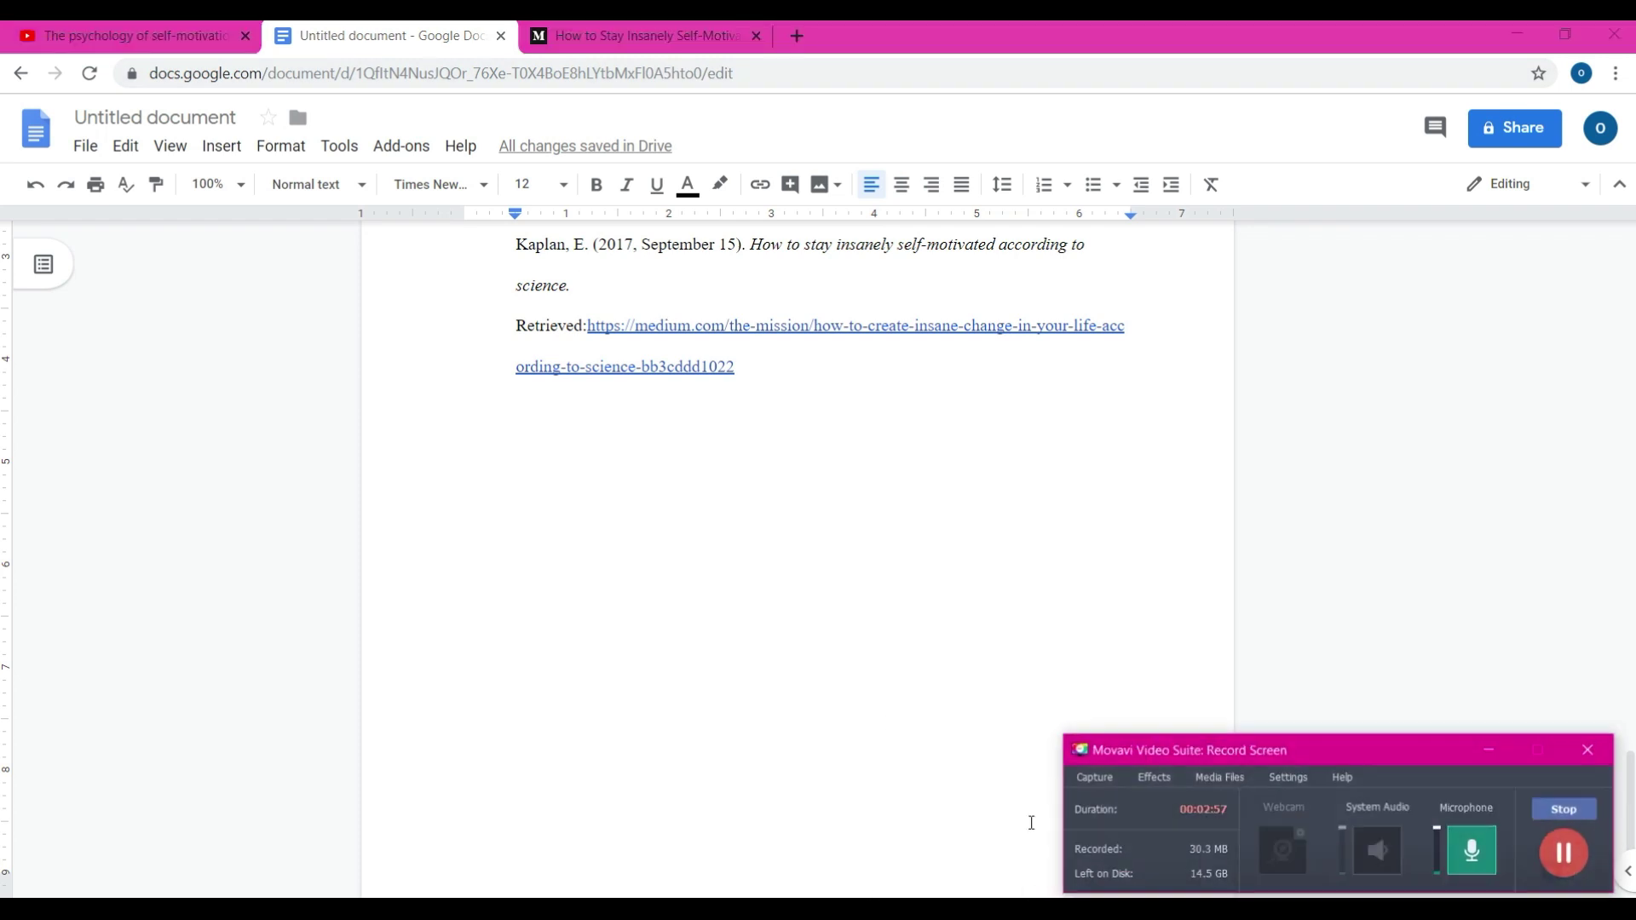